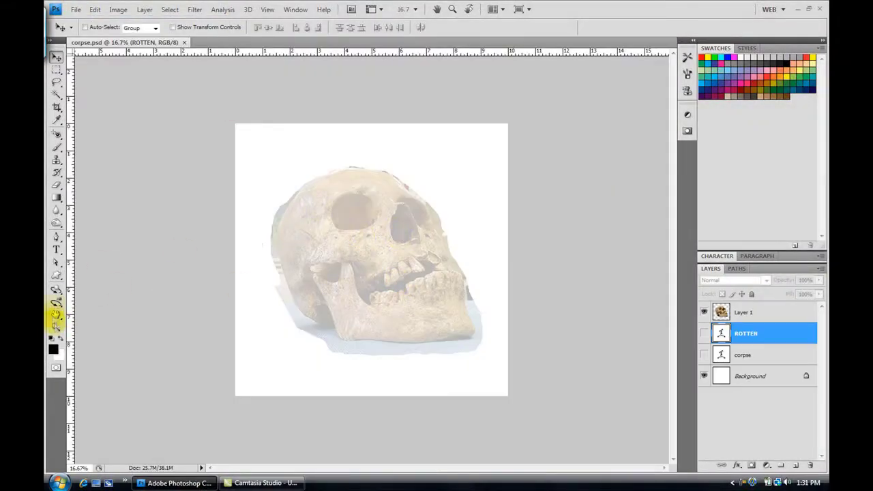
- Bring the corpse.psd skull photo to the front and zoom in on it
click(57, 327)
key(ctrl+plus)
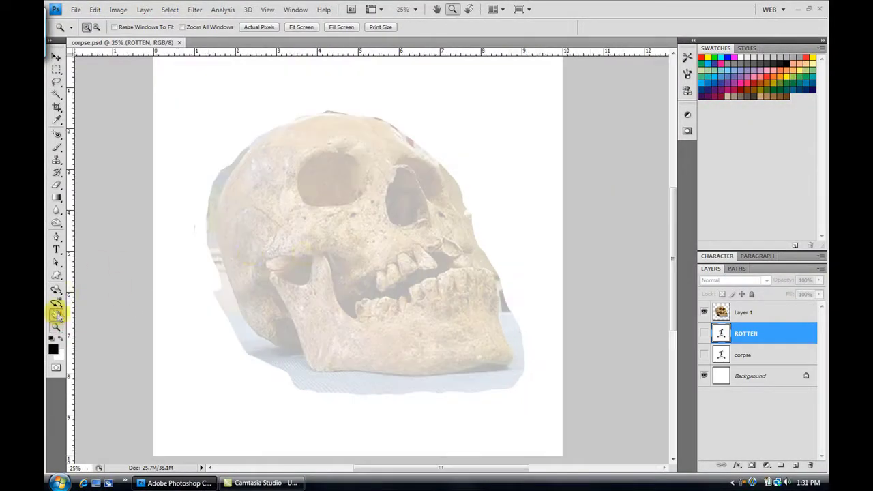
- Add a new empty inking layer and zoom in close on the skull's teeth
key(b)
click(723, 312)
click(796, 465)
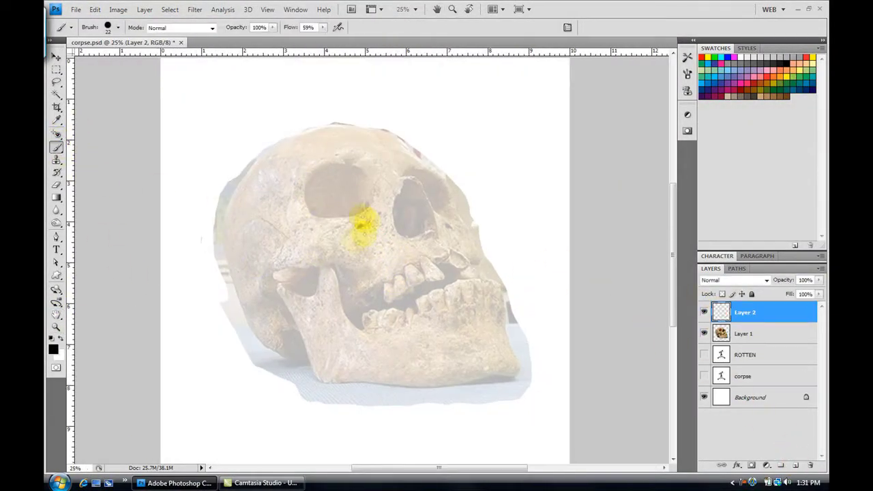
key(z)
click(450, 285)
click(56, 146)
- Ink black outlines of the upper and lower teeth and the wavy gum line
mouse_move(380, 198)
mouse_down()
mouse_move(410, 211)
mouse_move(399, 266)
mouse_move(366, 234)
mouse_move(365, 276)
mouse_up()
mouse_move(337, 250)
mouse_down()
mouse_move(325, 296)
mouse_move(360, 286)
mouse_up()
mouse_move(380, 198)
mouse_down()
mouse_move(379, 215)
mouse_move(454, 212)
mouse_move(476, 232)
mouse_up()
mouse_move(305, 273)
mouse_down()
mouse_move(295, 272)
mouse_move(318, 312)
mouse_move(279, 289)
mouse_move(213, 334)
mouse_up()
mouse_move(230, 365)
mouse_down()
mouse_move(232, 393)
mouse_move(266, 385)
mouse_move(286, 343)
mouse_move(332, 388)
mouse_move(320, 357)
mouse_up()
mouse_move(340, 343)
mouse_down()
mouse_move(359, 340)
mouse_move(366, 351)
mouse_move(405, 341)
mouse_move(395, 302)
mouse_up()
mouse_move(411, 334)
mouse_down()
mouse_move(442, 361)
mouse_move(405, 332)
mouse_up()
mouse_move(449, 290)
mouse_down()
mouse_move(464, 357)
mouse_move(457, 273)
mouse_move(471, 279)
mouse_move(503, 259)
mouse_move(505, 341)
mouse_move(530, 258)
mouse_move(548, 334)
mouse_up()
drag(225, 385, 321, 400)
mouse_move(549, 312)
mouse_down()
mouse_move(565, 273)
mouse_move(554, 266)
mouse_move(580, 311)
mouse_up()
- Draw the long jaw curve, fill the jaw pocket black, and outline the jaw's edges
mouse_move(140, 224)
mouse_down()
mouse_move(167, 311)
mouse_move(232, 395)
mouse_up()
scroll(214, 251, left, 5)
mouse_move(321, 204)
mouse_down()
mouse_move(253, 254)
mouse_move(322, 203)
mouse_up()
drag(283, 251, 316, 270)
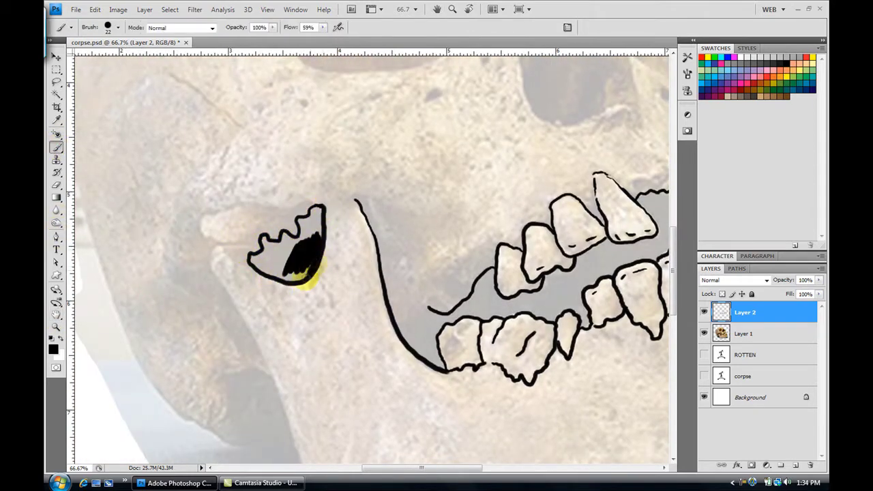
drag(311, 231, 312, 210)
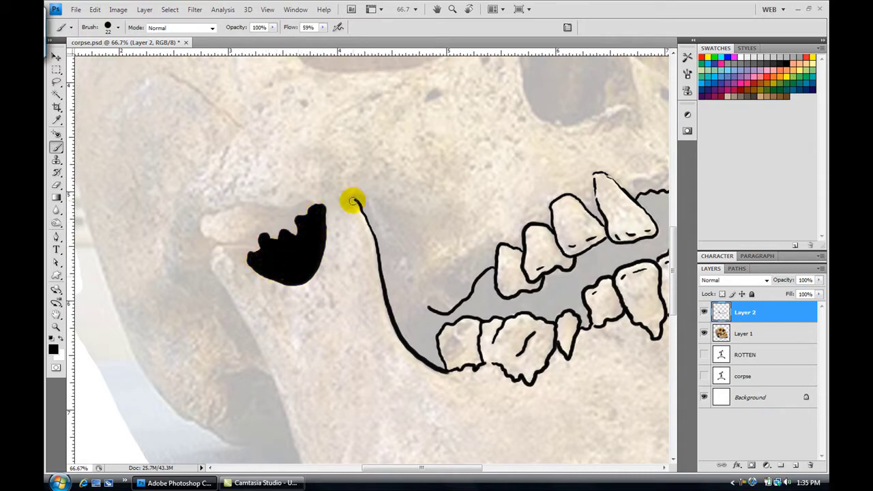
mouse_move(354, 200)
mouse_down()
mouse_move(247, 251)
mouse_move(249, 335)
mouse_move(289, 361)
mouse_move(186, 197)
mouse_up()
mouse_move(181, 258)
mouse_down()
mouse_move(244, 346)
mouse_move(611, 353)
mouse_move(411, 401)
mouse_up()
mouse_move(504, 142)
mouse_down()
mouse_move(552, 371)
mouse_move(532, 389)
mouse_move(413, 400)
mouse_move(542, 371)
mouse_move(429, 392)
mouse_move(465, 377)
mouse_move(530, 386)
mouse_move(499, 374)
mouse_up()
- Stipple dots under the front teeth and ink small squiggly cracks on the jaw
click(391, 234)
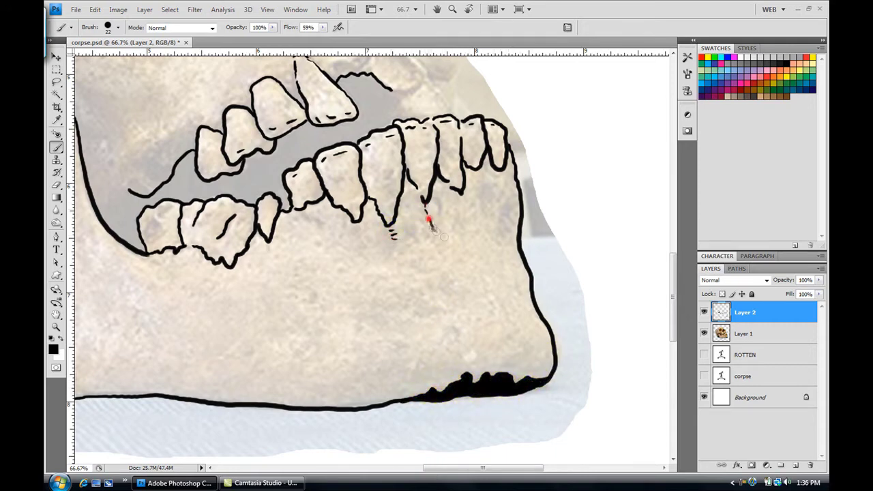
click(306, 217)
click(322, 234)
click(363, 232)
drag(400, 247, 423, 279)
drag(433, 232, 449, 275)
drag(271, 249, 290, 273)
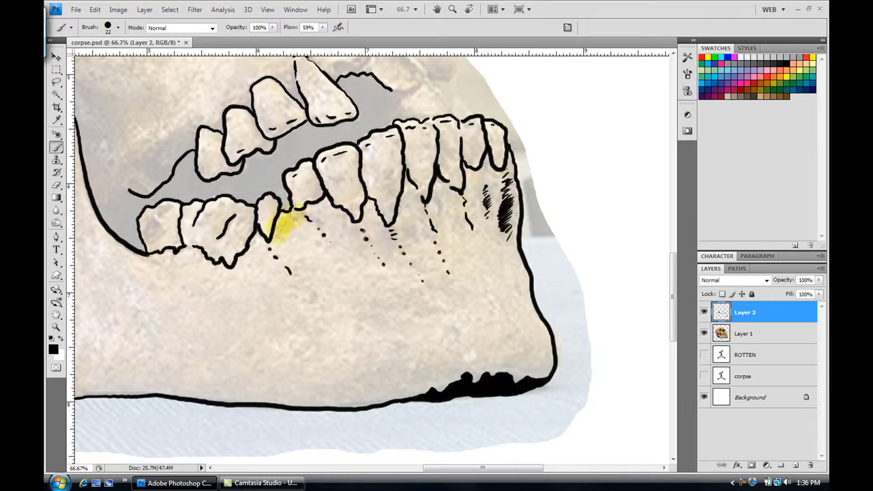
drag(256, 399, 235, 382)
click(315, 292)
click(311, 303)
mouse_move(349, 326)
mouse_down()
mouse_move(372, 317)
mouse_move(398, 329)
mouse_up()
click(317, 242)
click(323, 254)
drag(347, 252, 356, 251)
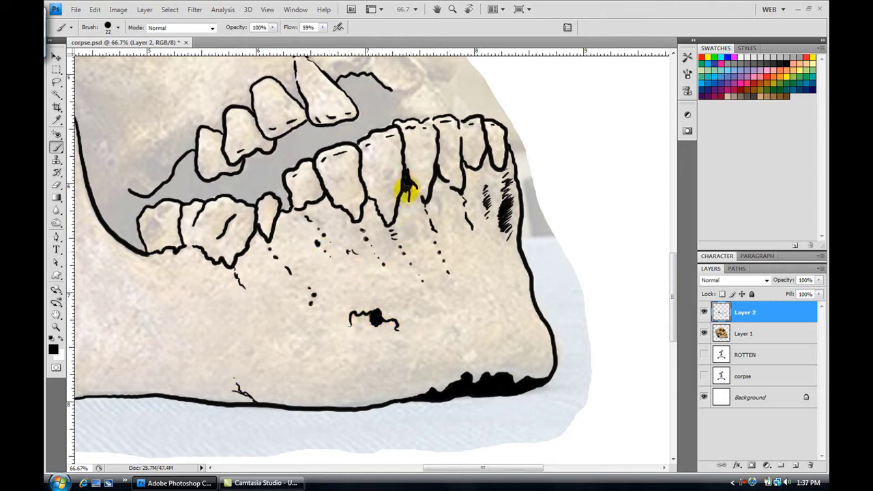
- Stipple dots inside the back and front lower teeth
click(223, 203)
click(208, 212)
click(168, 206)
click(164, 208)
click(159, 215)
click(324, 167)
click(328, 171)
click(374, 157)
click(385, 172)
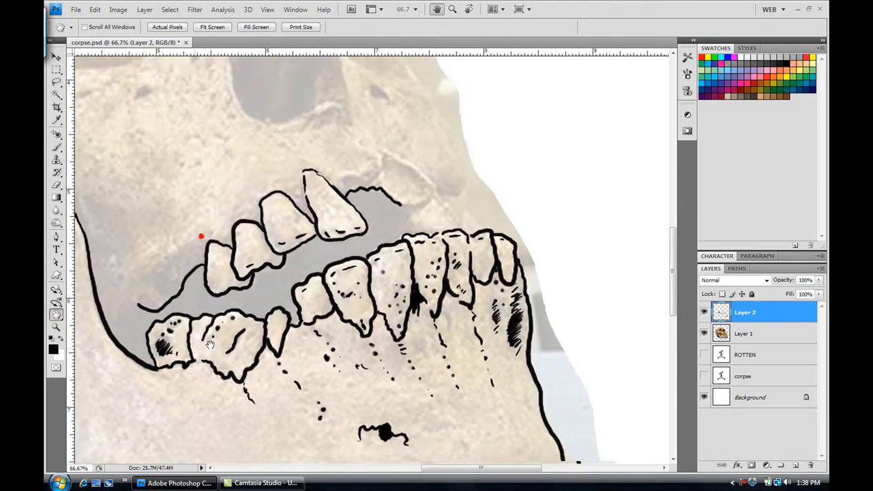
- Outline a new upper tooth with thin strokes, dots, and a curly crack beside it
mouse_move(382, 75)
mouse_down()
mouse_move(402, 197)
mouse_move(409, 163)
mouse_move(414, 210)
mouse_move(425, 74)
mouse_up()
click(402, 176)
click(332, 197)
click(431, 206)
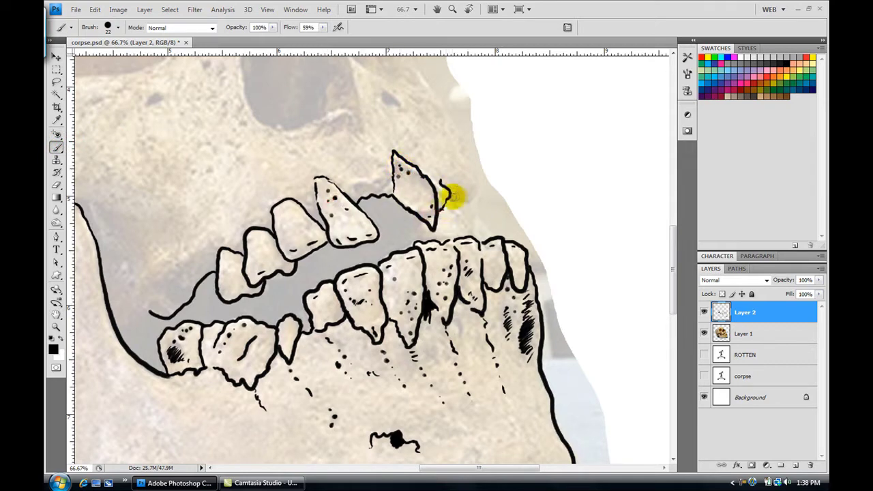
drag(353, 197, 387, 196)
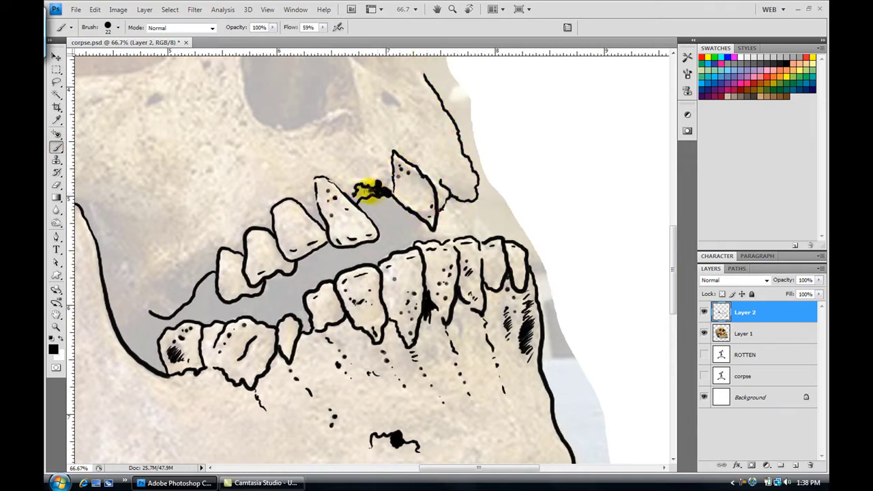
drag(249, 195, 263, 219)
drag(308, 195, 319, 222)
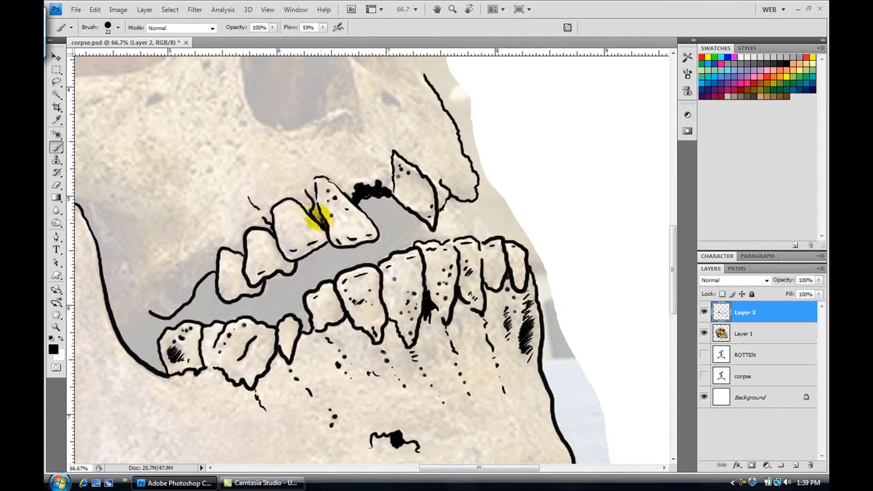
click(237, 216)
click(213, 195)
click(196, 171)
drag(141, 156, 148, 155)
click(161, 183)
- Ink a dark blob between the upper teeth and hatch shading beside them
drag(385, 94, 399, 114)
drag(373, 145, 389, 171)
drag(250, 127, 254, 158)
drag(451, 199, 469, 237)
drag(420, 217, 424, 243)
mouse_move(374, 195)
mouse_down()
mouse_move(362, 208)
mouse_move(476, 358)
mouse_up()
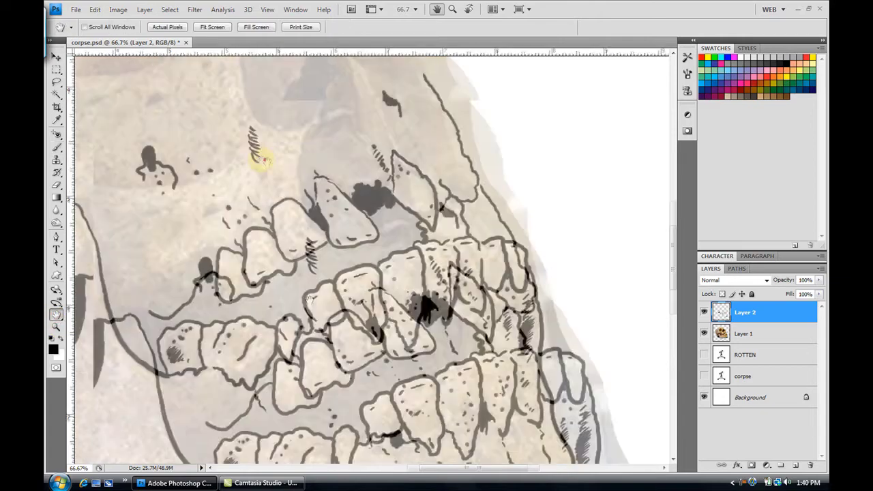
- Outline the eye socket above the teeth and hatch its right edges
mouse_move(406, 164)
mouse_down()
mouse_move(351, 132)
mouse_move(333, 273)
mouse_move(431, 266)
mouse_move(408, 272)
mouse_up()
mouse_move(402, 154)
mouse_down()
mouse_move(432, 211)
mouse_move(440, 252)
mouse_up()
drag(404, 157, 426, 211)
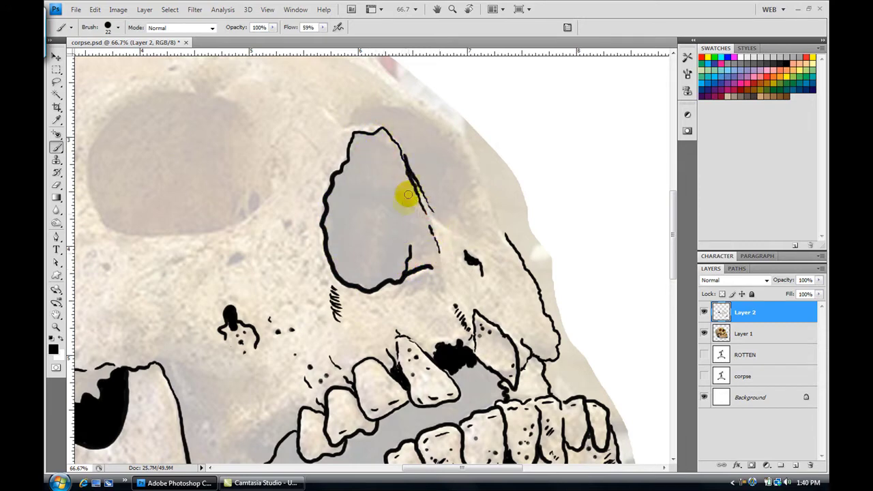
mouse_move(394, 137)
mouse_down()
mouse_move(417, 205)
mouse_move(410, 181)
mouse_up()
drag(403, 245, 401, 275)
drag(423, 234, 408, 276)
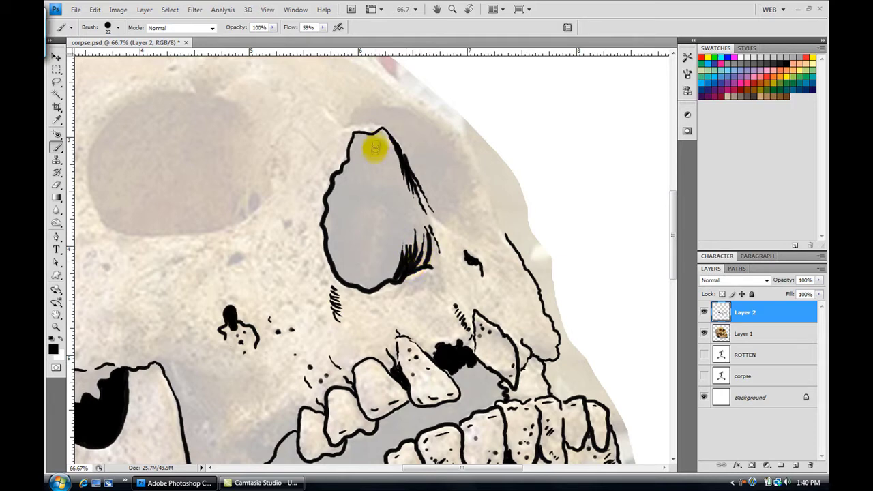
mouse_move(376, 137)
mouse_down()
mouse_move(384, 228)
mouse_move(399, 208)
mouse_up()
drag(382, 131, 402, 183)
drag(389, 221, 407, 211)
- Fill the eye socket solid black and hide the photo layer to check the line art
mouse_move(373, 135)
mouse_down()
mouse_move(351, 140)
mouse_move(380, 147)
mouse_up()
mouse_move(345, 173)
mouse_down()
mouse_move(361, 175)
mouse_move(384, 127)
mouse_up()
drag(433, 204, 484, 243)
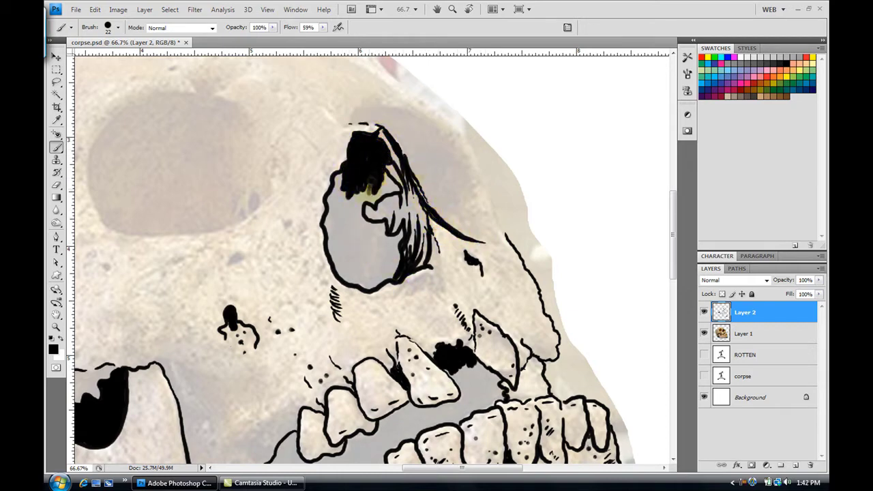
mouse_move(348, 203)
mouse_down()
mouse_move(318, 191)
mouse_move(339, 234)
mouse_move(316, 238)
mouse_up()
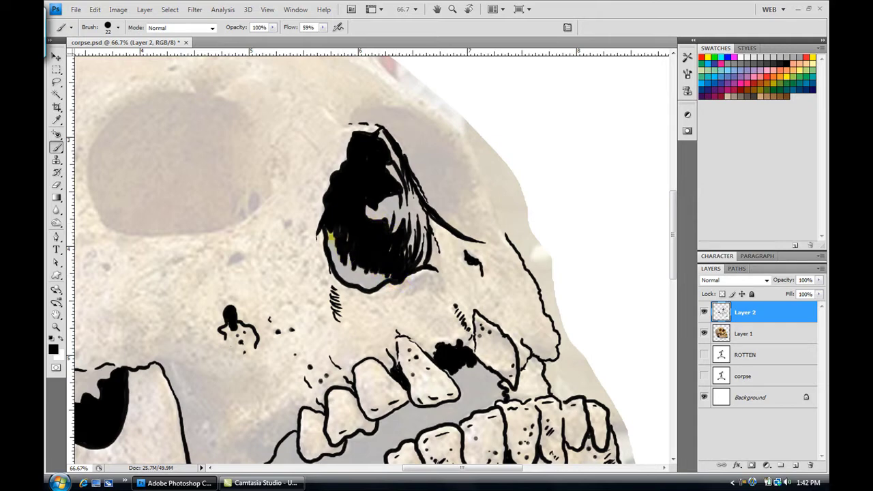
click(704, 333)
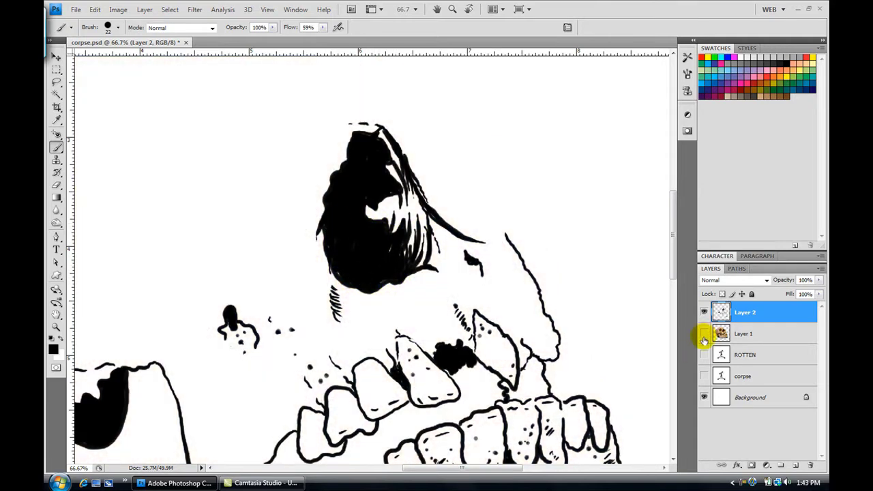
- Draw the curved outline of the second eye socket
drag(273, 186, 159, 247)
mouse_move(249, 109)
mouse_down()
mouse_move(130, 246)
mouse_move(304, 286)
mouse_move(331, 314)
mouse_up()
key(h)
key(b)
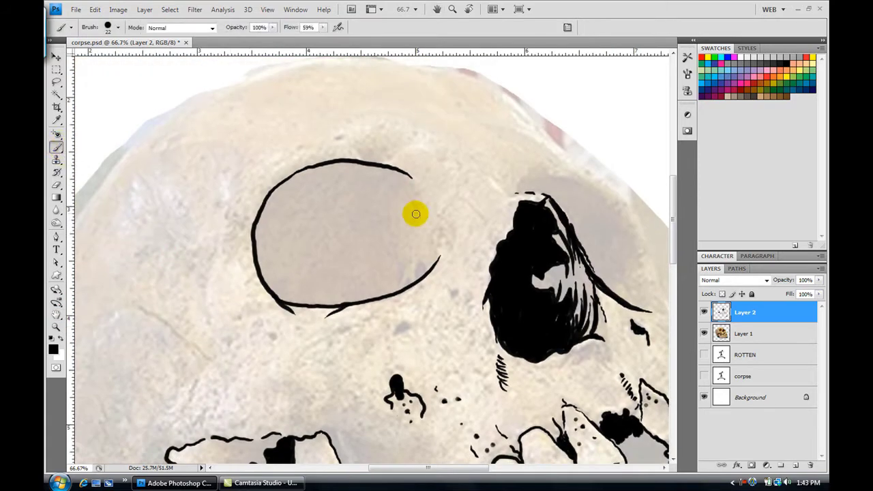
- Hatch along the second socket's right and top-right edges
drag(407, 170, 417, 205)
drag(429, 236, 387, 298)
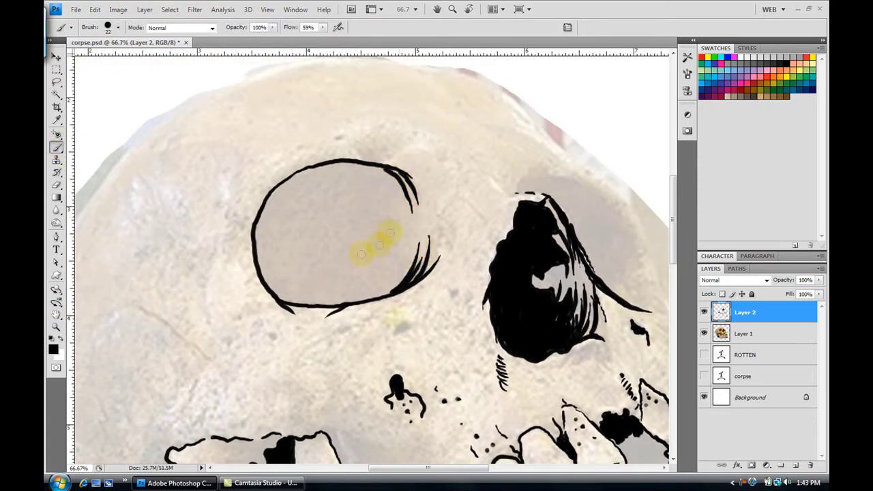
mouse_move(399, 211)
mouse_down()
mouse_move(341, 170)
mouse_move(385, 171)
mouse_move(353, 285)
mouse_up()
mouse_move(356, 169)
mouse_down()
mouse_move(372, 200)
mouse_move(360, 293)
mouse_up()
- Fill the second socket solid black, hide the photo to check it, and ink the brow ridge
mouse_move(318, 187)
mouse_down()
mouse_move(347, 208)
mouse_move(312, 195)
mouse_move(260, 204)
mouse_up()
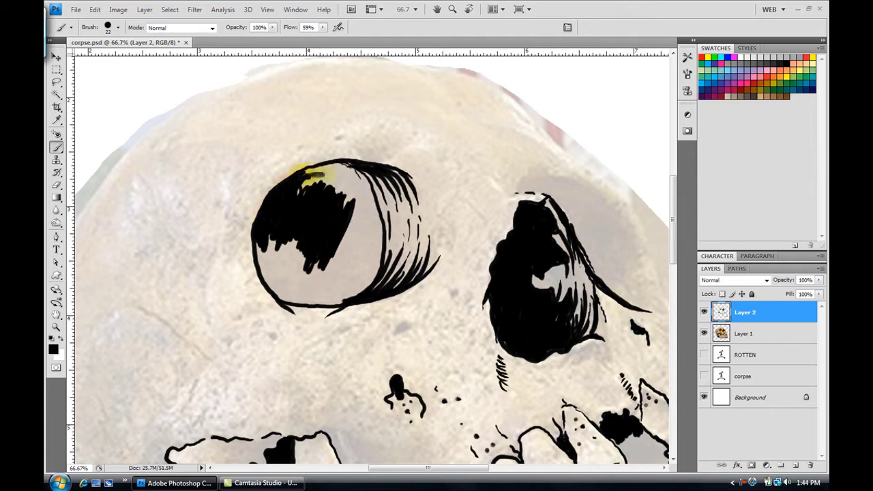
drag(314, 173, 362, 180)
mouse_move(311, 190)
mouse_down()
mouse_move(372, 232)
mouse_move(374, 284)
mouse_move(366, 192)
mouse_up()
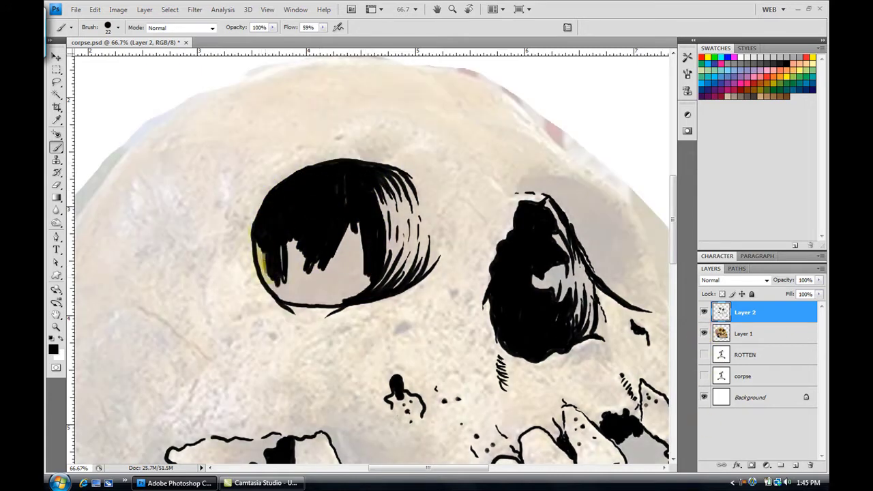
mouse_move(259, 273)
mouse_down()
mouse_move(306, 269)
mouse_move(354, 284)
mouse_move(260, 282)
mouse_move(320, 298)
mouse_up()
drag(351, 153, 269, 170)
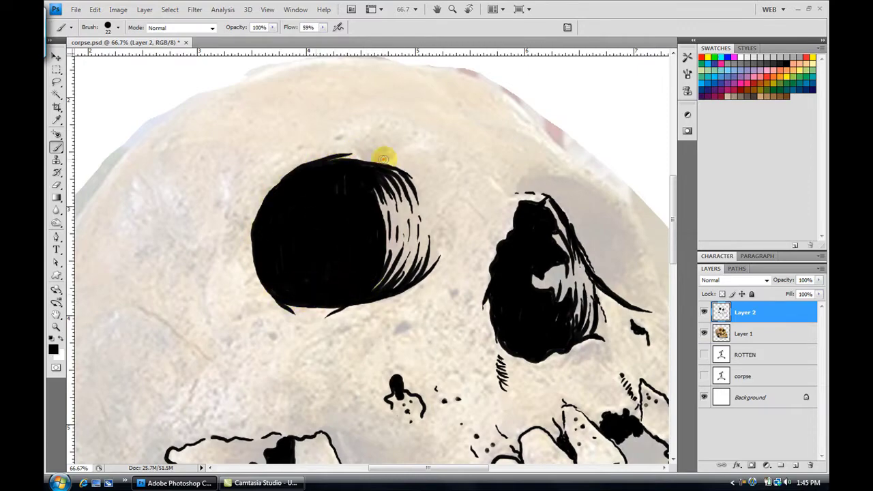
click(704, 334)
mouse_move(522, 182)
mouse_down()
mouse_move(337, 165)
mouse_move(434, 205)
mouse_up()
mouse_move(444, 262)
mouse_down()
mouse_move(439, 195)
mouse_move(415, 195)
mouse_move(444, 229)
mouse_up()
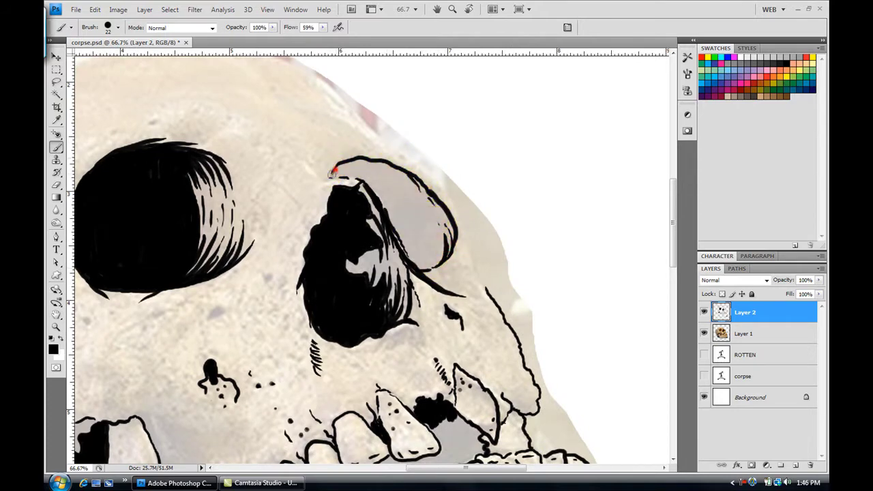
- Paint black over the right socket's top, then fit the whole skull in view without the photo
mouse_move(354, 149)
mouse_down()
mouse_move(351, 179)
mouse_move(390, 182)
mouse_move(392, 206)
mouse_up()
drag(438, 240, 414, 220)
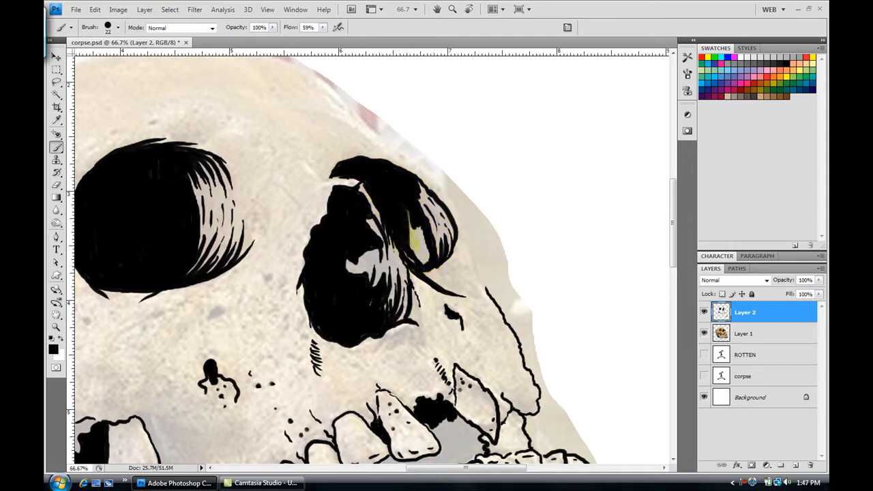
click(704, 333)
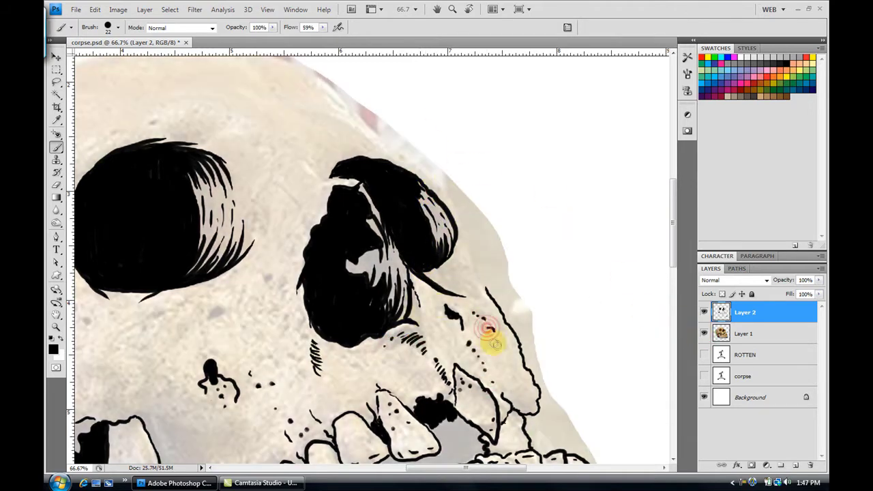
double_click(56, 314)
click(705, 333)
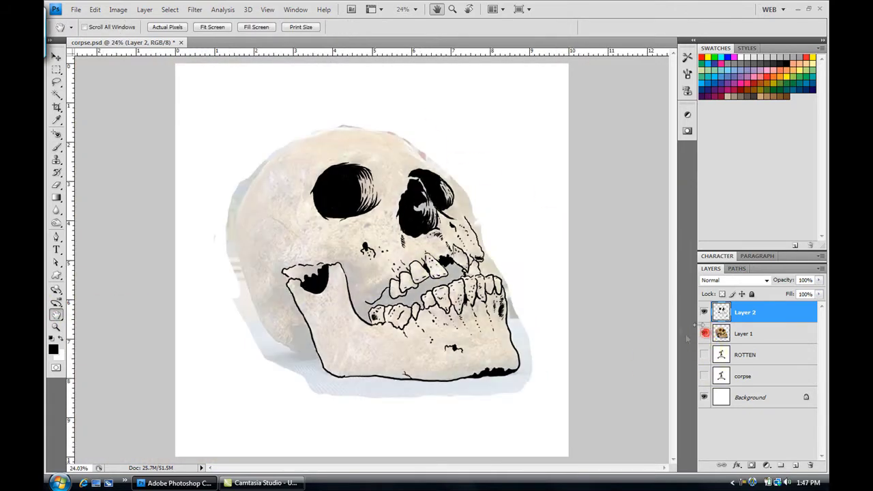
- Zoom in on the skull and stipple dots near the right eye socket
key(z)
click(354, 253)
click(56, 146)
click(435, 170)
click(449, 181)
click(447, 193)
click(451, 198)
- Ink the jaw's wavy edge and tooth lines, and fill the gaps beside the upper tooth black
drag(445, 309, 369, 369)
mouse_move(375, 319)
mouse_down()
mouse_move(392, 350)
mouse_move(364, 338)
mouse_move(413, 319)
mouse_move(420, 325)
mouse_up()
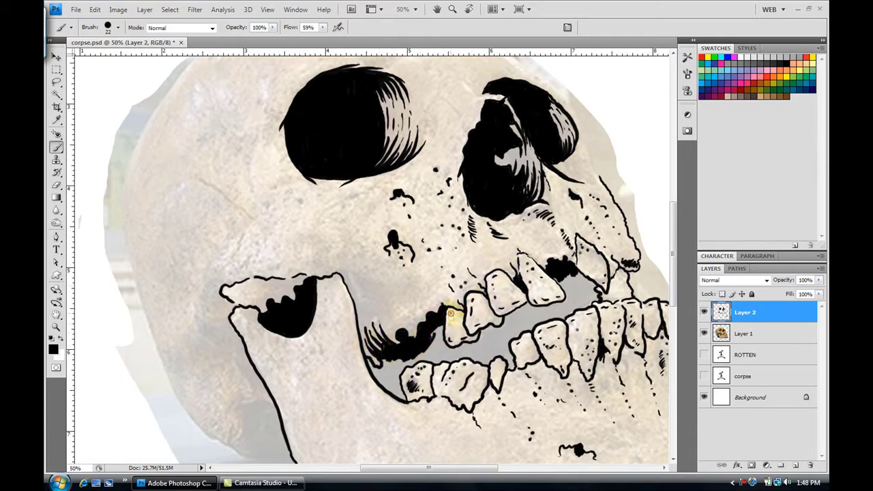
drag(459, 346, 485, 331)
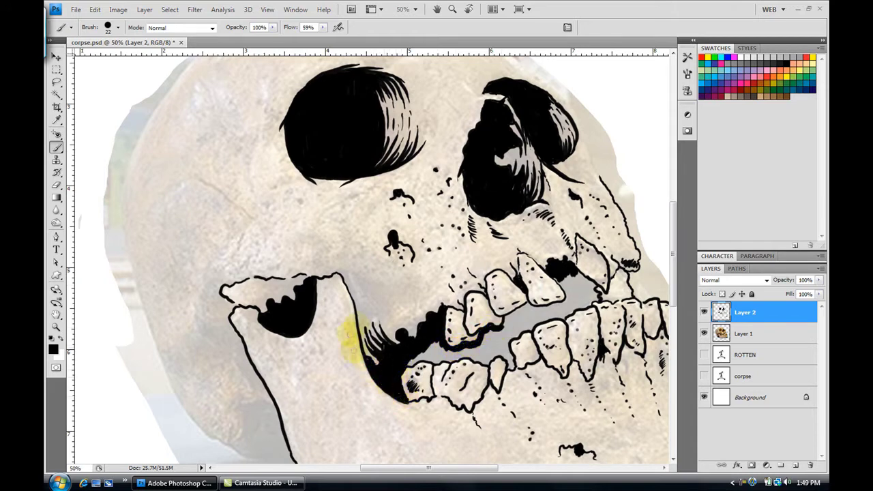
drag(433, 358, 493, 376)
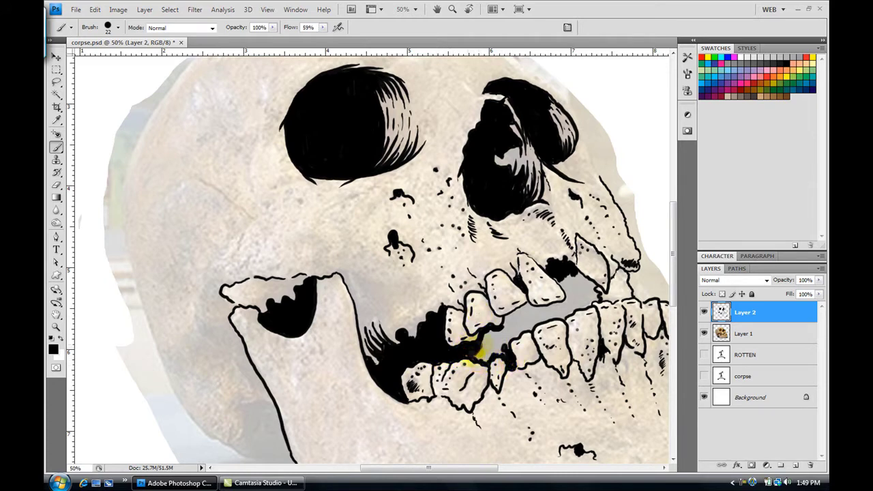
drag(555, 296, 538, 330)
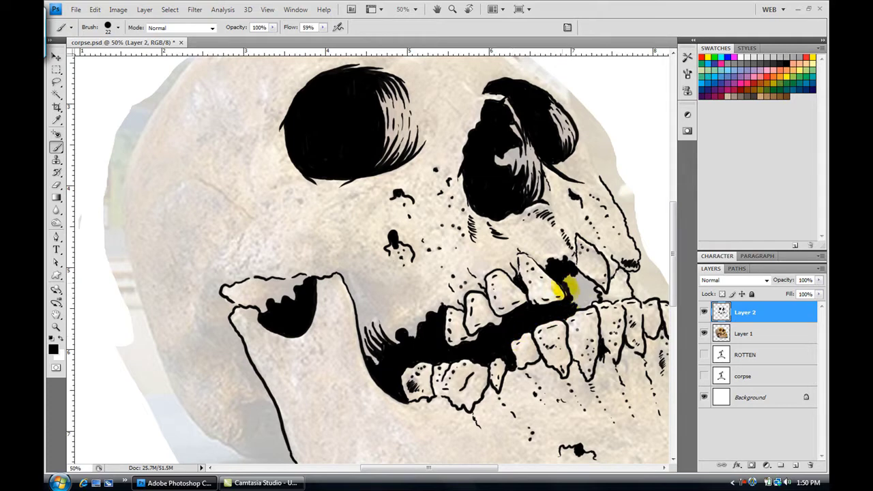
drag(593, 258, 559, 294)
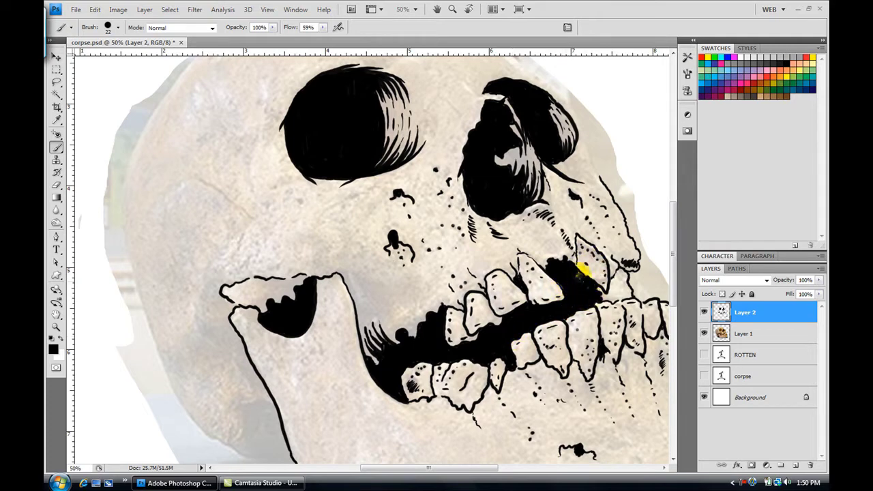
- Add hatching strokes and stipple dots along the lower jaw line
click(347, 274)
drag(355, 294, 365, 326)
click(705, 334)
click(261, 333)
click(271, 340)
click(287, 348)
click(333, 289)
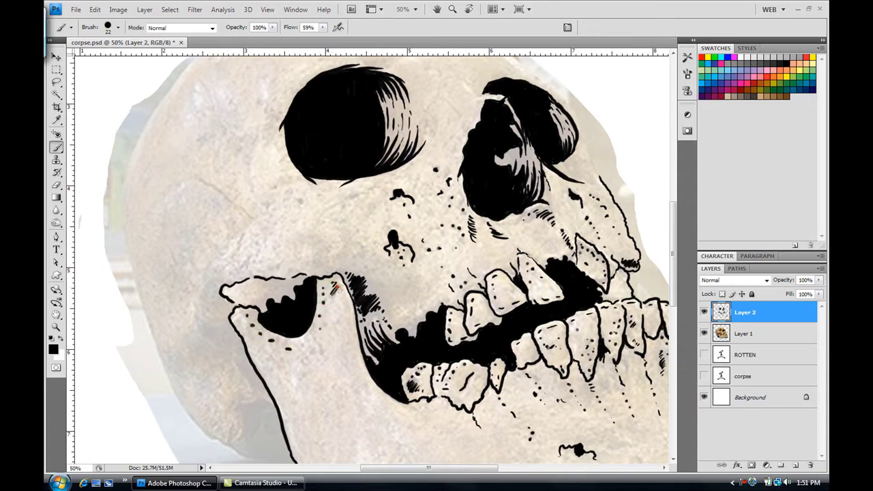
click(268, 361)
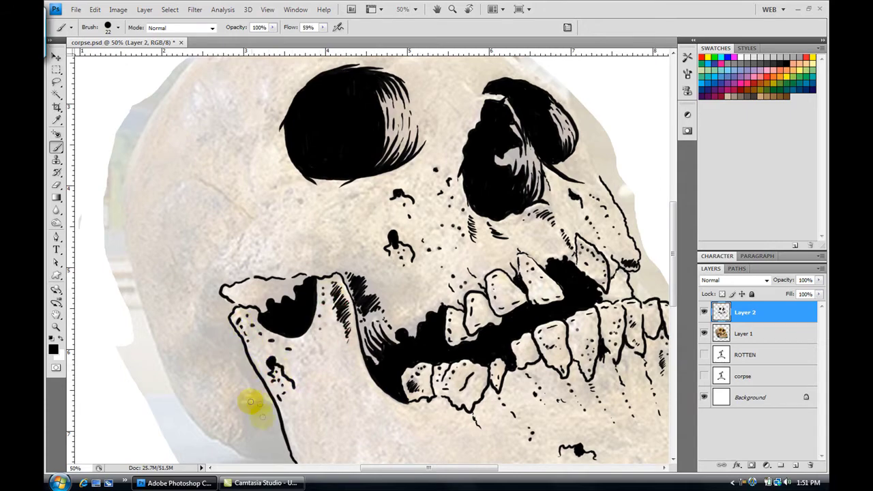
- Add ink marks on the lower teeth and stipple dots around the nose
drag(254, 400, 161, 389)
click(360, 296)
click(409, 386)
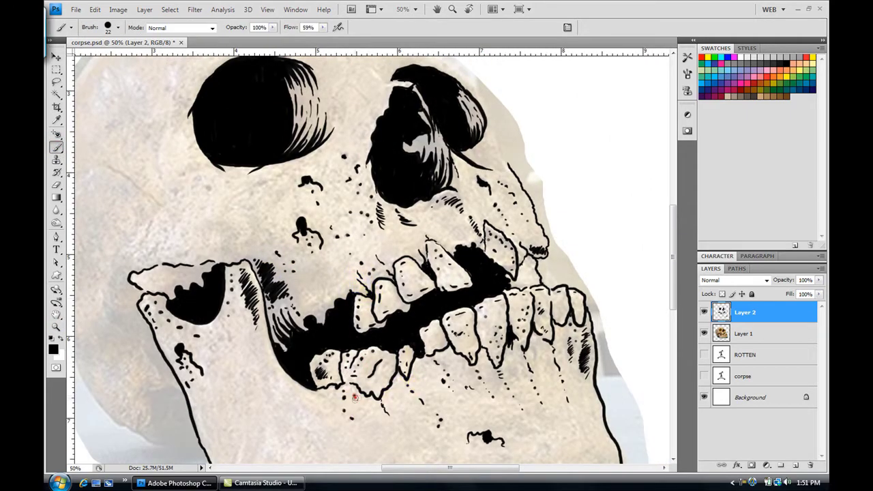
drag(528, 332, 533, 352)
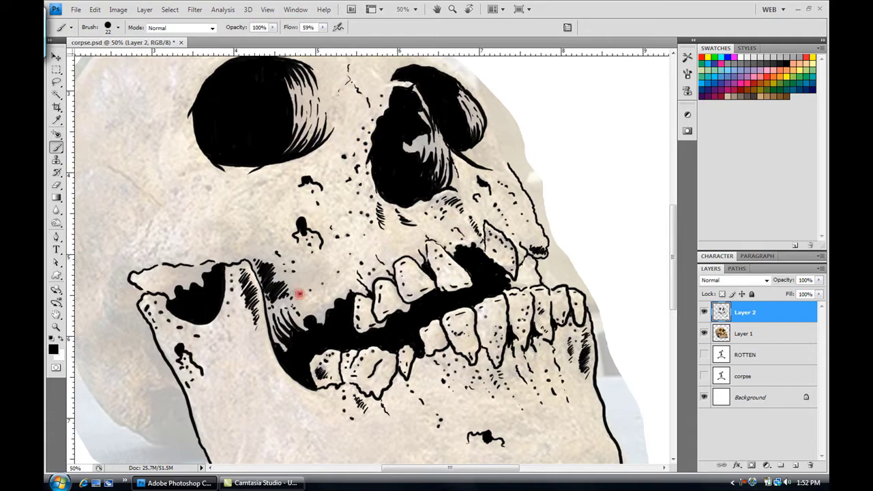
click(300, 264)
click(282, 175)
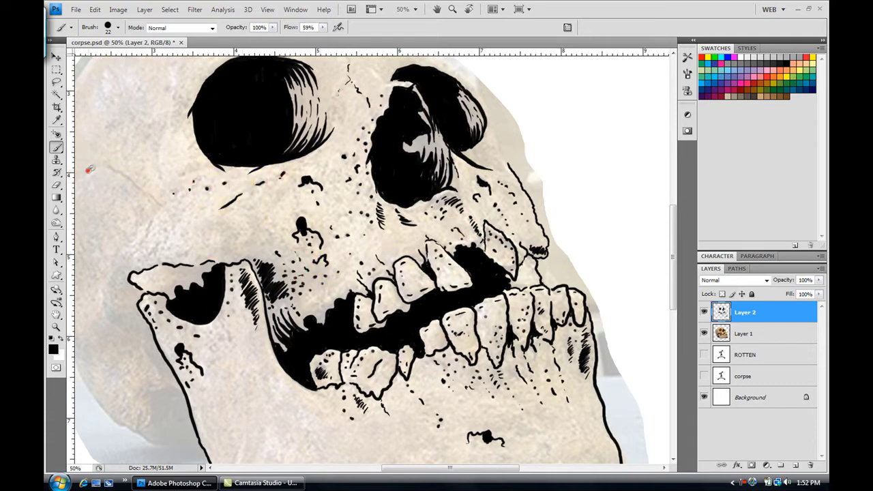
- Outline the cranium's upper-right edge, crown, top-left and left side down to the jaw
drag(180, 202, 199, 301)
click(498, 253)
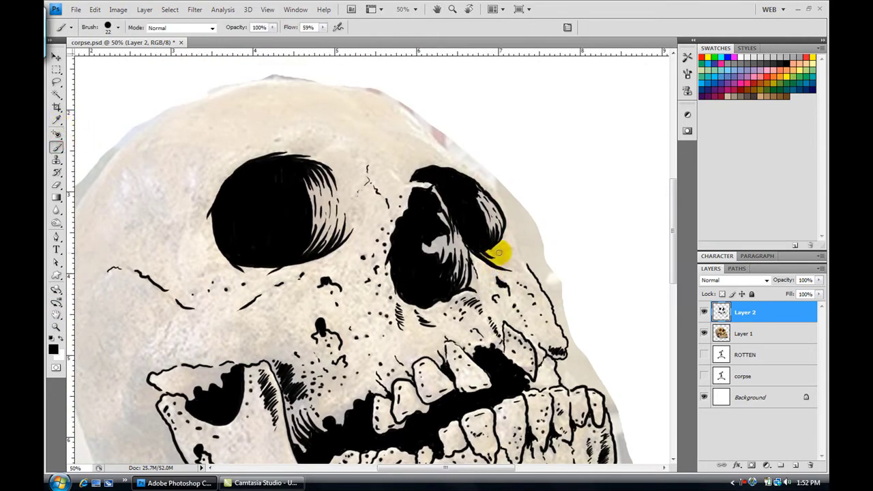
click(358, 204)
drag(434, 138, 529, 268)
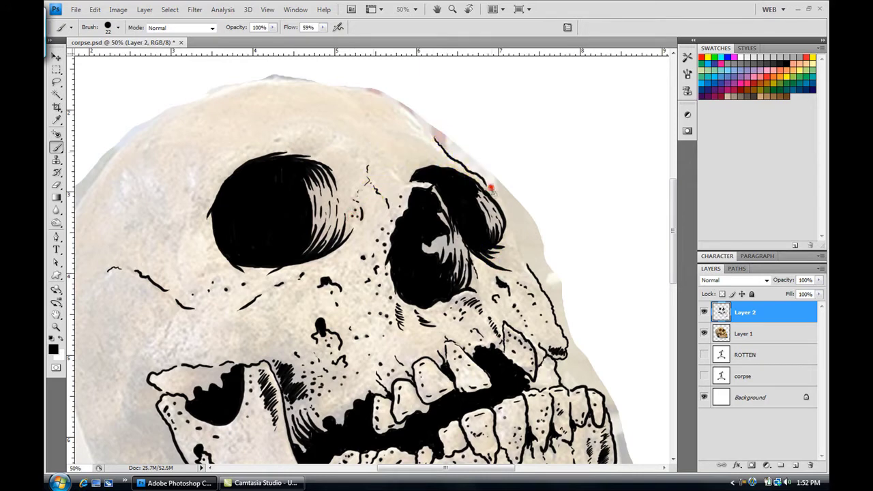
drag(434, 139, 410, 116)
drag(293, 78, 153, 123)
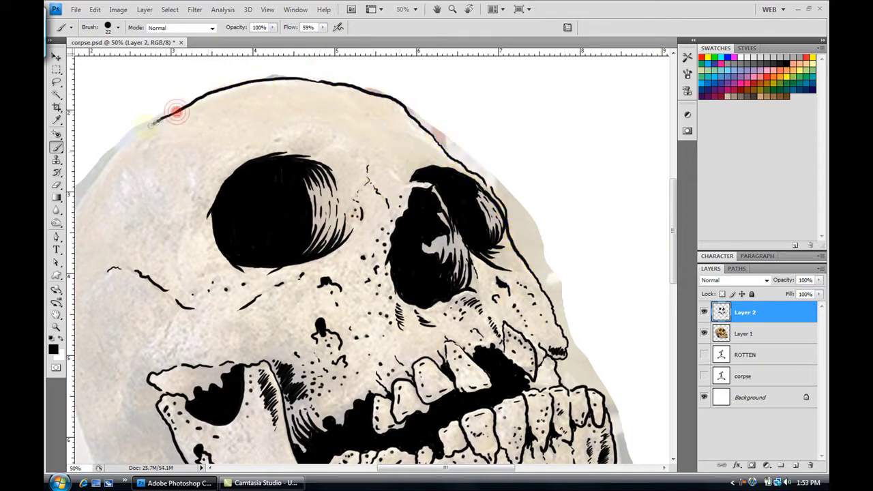
drag(136, 204, 264, 154)
mouse_move(208, 133)
mouse_down()
mouse_move(198, 348)
mouse_move(232, 451)
mouse_up()
drag(324, 460, 273, 343)
mouse_move(179, 307)
mouse_down()
mouse_move(210, 347)
mouse_move(300, 379)
mouse_up()
- Add cracks at the jaw corner, a wavy cheekbone line, forehead dots and squiggle, and jaw hatching
mouse_move(239, 369)
mouse_down()
mouse_move(244, 312)
mouse_move(234, 302)
mouse_up()
mouse_move(276, 358)
mouse_down()
mouse_move(243, 318)
mouse_move(246, 332)
mouse_move(269, 342)
mouse_move(280, 364)
mouse_up()
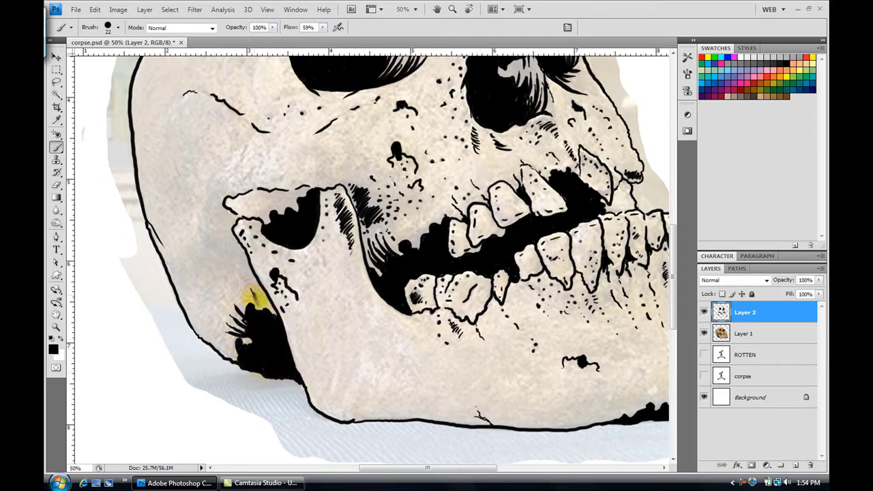
drag(238, 245, 241, 250)
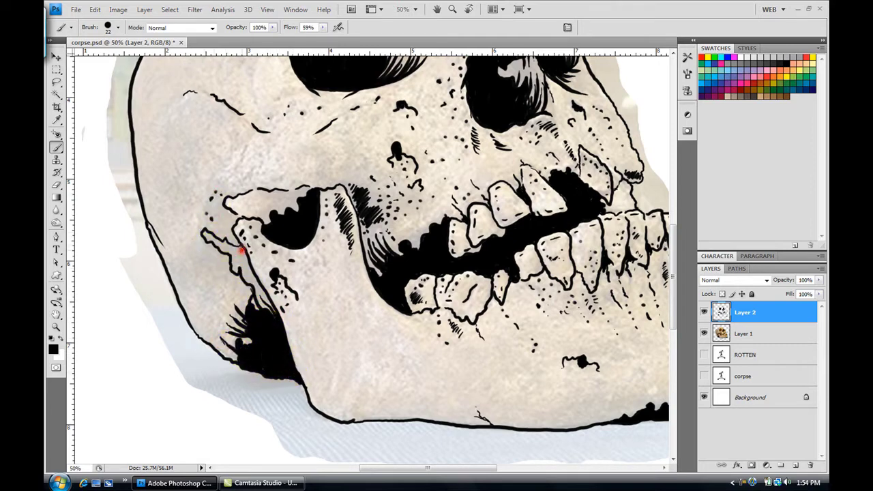
click(240, 158)
click(240, 168)
drag(177, 145, 190, 156)
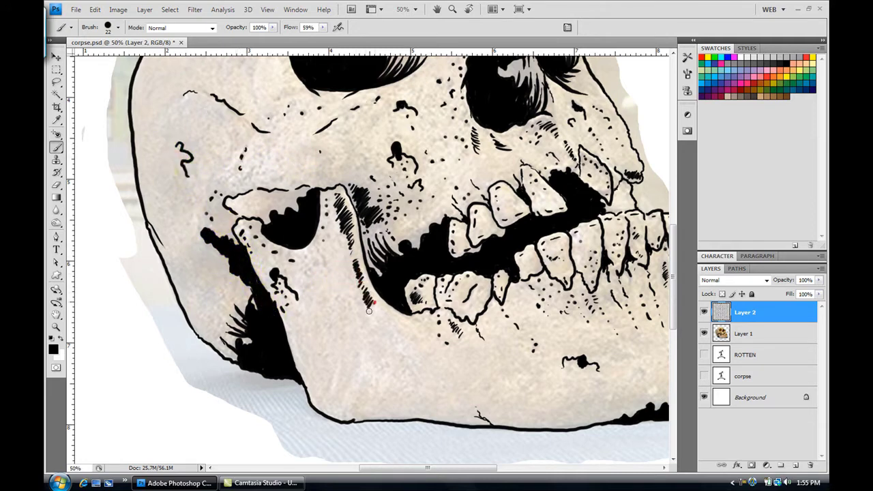
drag(368, 311, 396, 330)
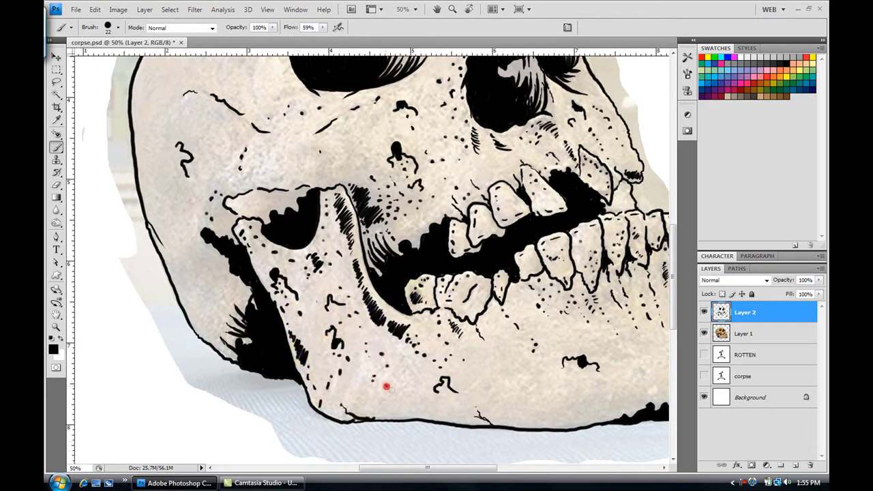
- Draw forehead crack strokes with stipple dots below, plus short marks beside the right eye socket
drag(311, 166, 356, 385)
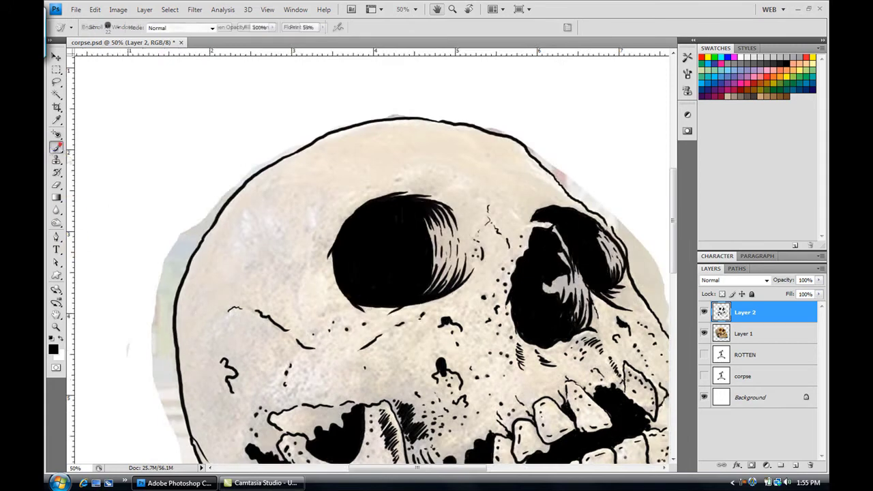
drag(249, 207, 266, 249)
drag(341, 132, 383, 143)
click(408, 141)
click(415, 145)
click(421, 147)
drag(477, 194, 508, 208)
click(434, 186)
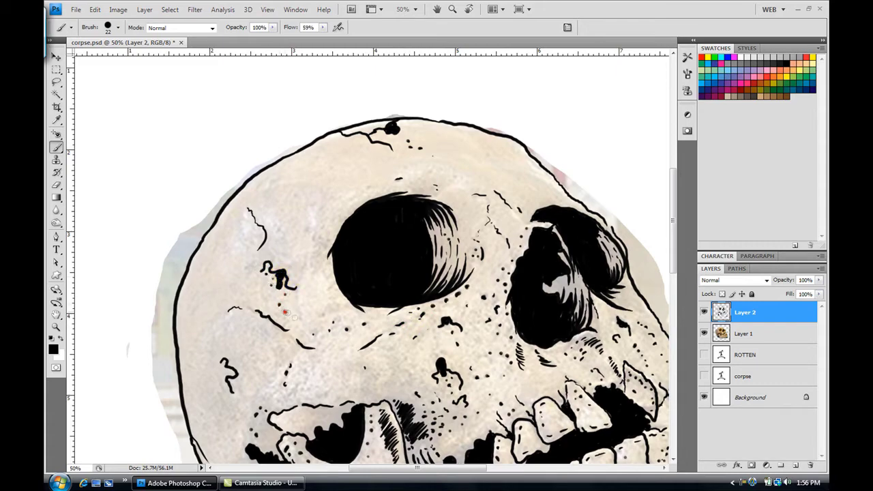
double_click(57, 316)
click(704, 333)
- Paint crack strokes near the skull's left edge and cheek, plus dots on the cheek
ctrl+click(400, 249)
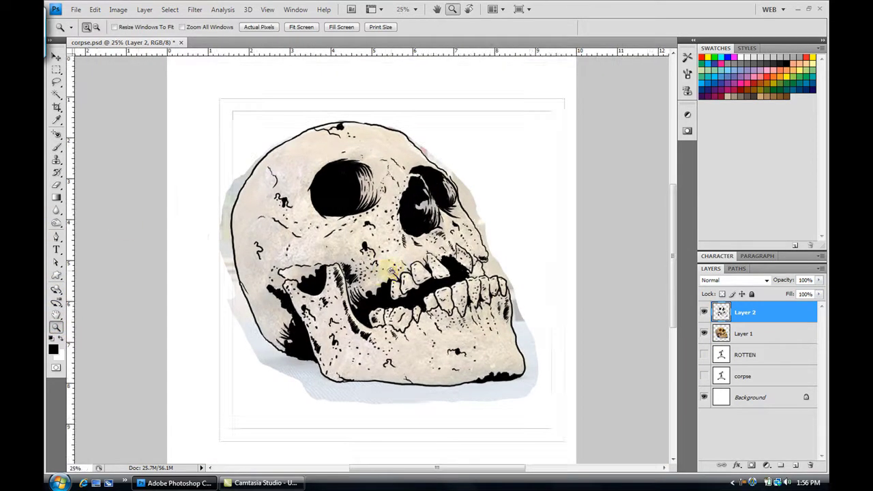
click(57, 146)
click(311, 138)
ctrl+click(289, 171)
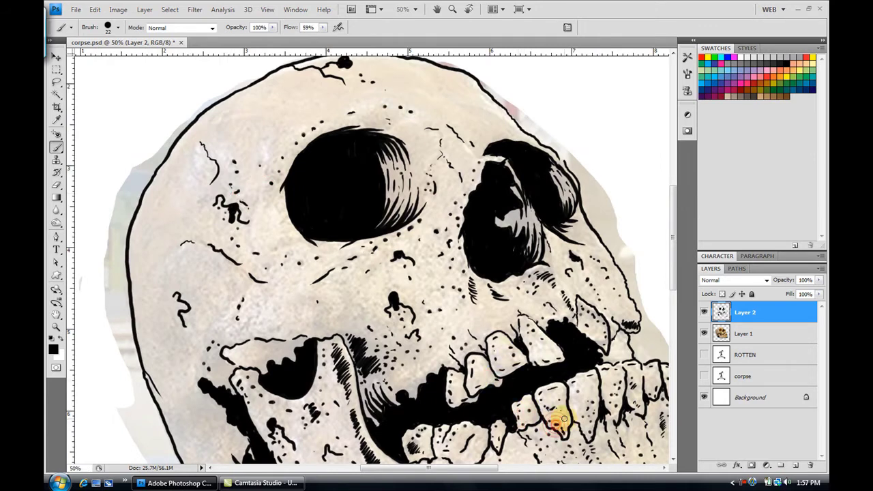
drag(155, 179, 167, 225)
drag(315, 322, 322, 325)
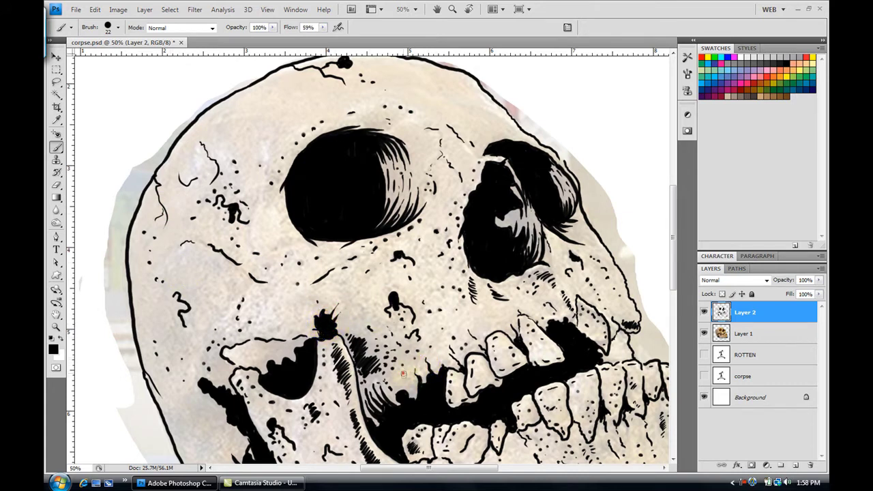
click(573, 289)
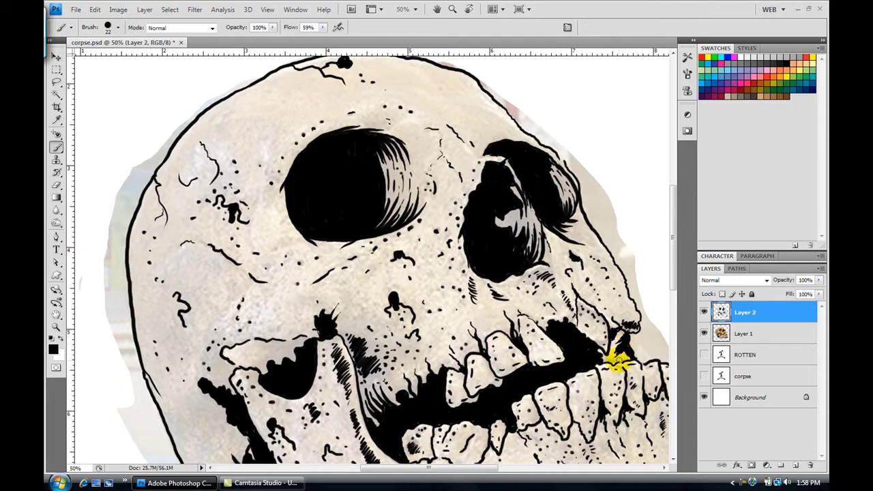
click(206, 333)
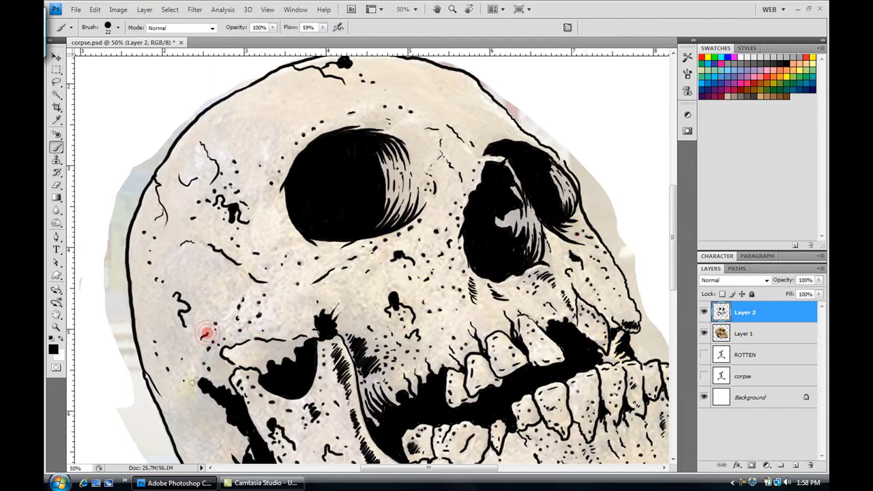
- Hatch diagonal shading onto the lower jaw and add a small stroke on the cheek
drag(194, 265, 260, 162)
click(242, 321)
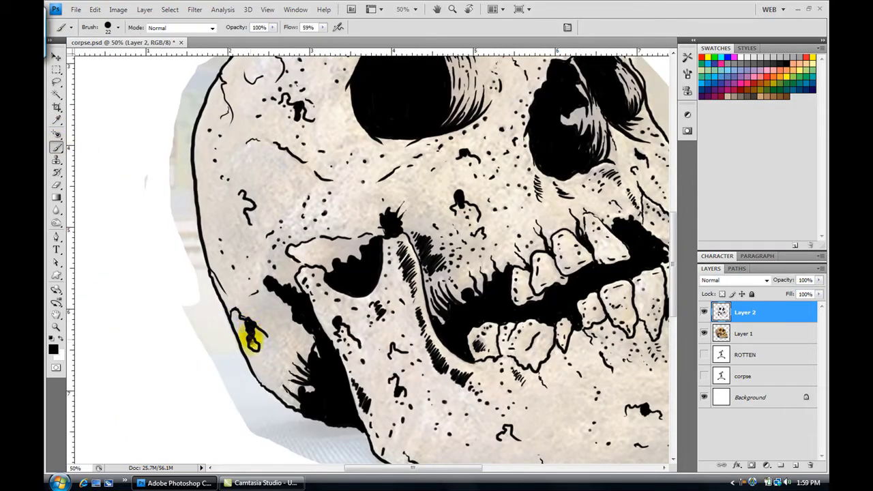
drag(262, 297, 292, 335)
drag(287, 319, 303, 342)
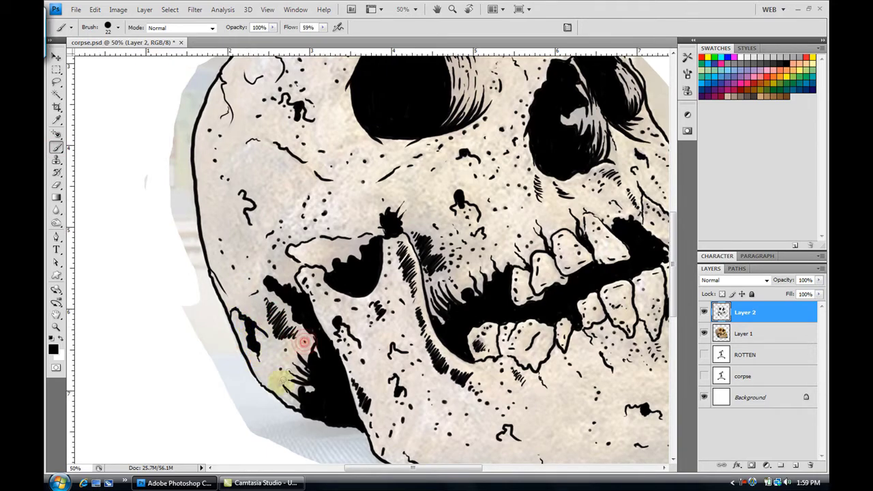
drag(292, 206, 284, 216)
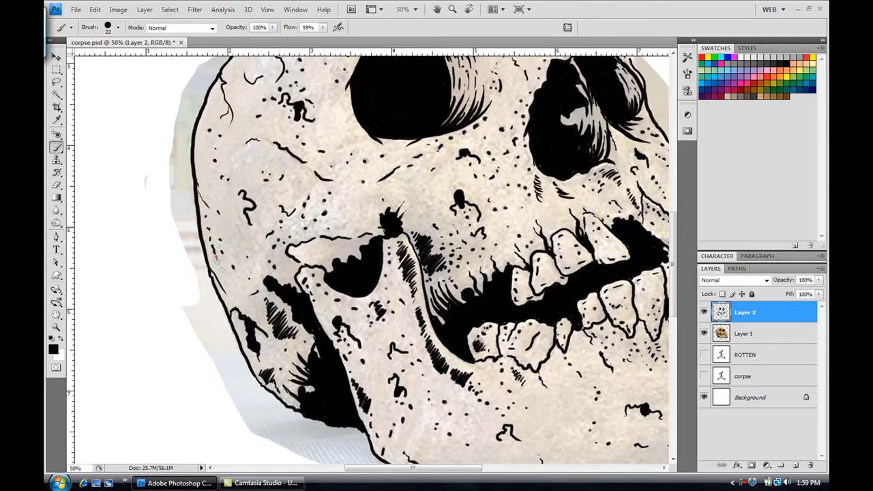
- Draw small squiggles on the skull's crown and dab an ink spot near the teeth
drag(497, 195, 419, 352)
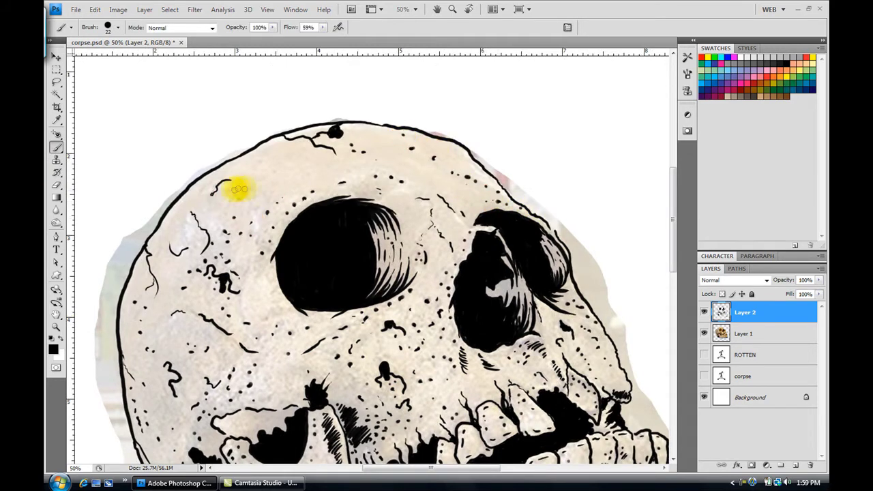
drag(308, 163, 315, 177)
mouse_move(255, 153)
mouse_down()
mouse_move(265, 159)
mouse_move(257, 184)
mouse_up()
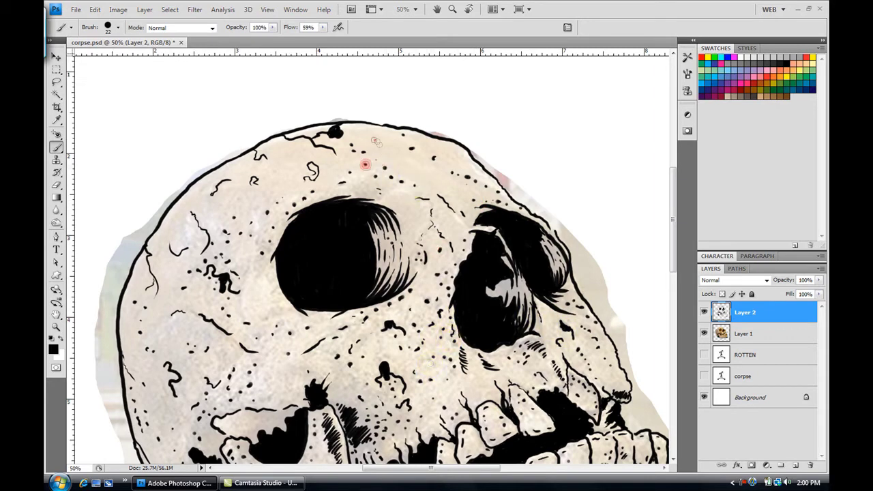
click(470, 394)
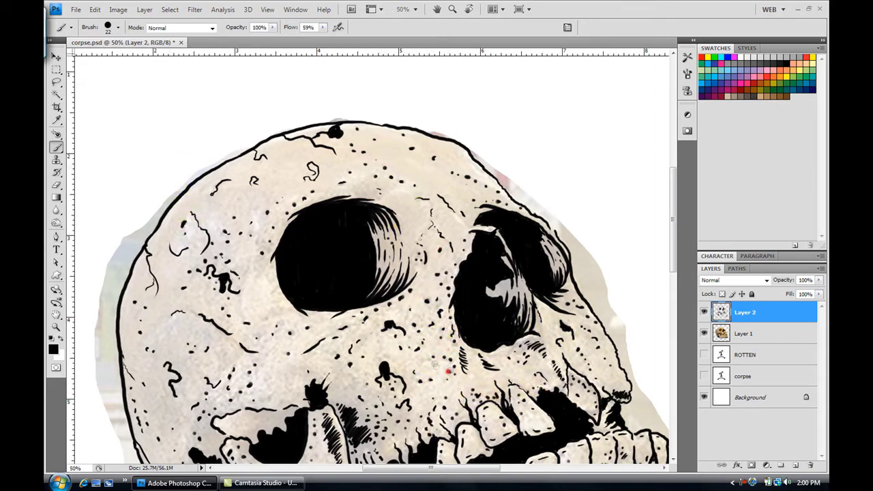
double_click(57, 315)
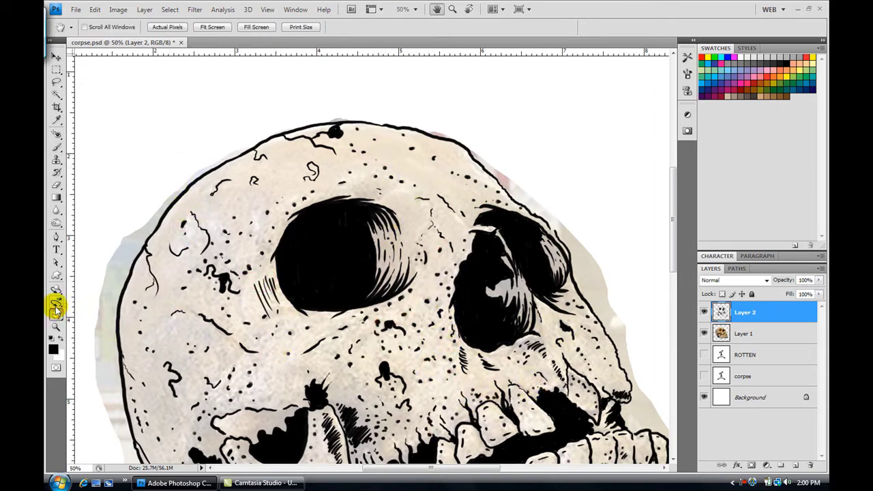
- Check the line art against the coloured skull, then paint three small ink squiggles on the jaw
click(704, 334)
click(704, 334)
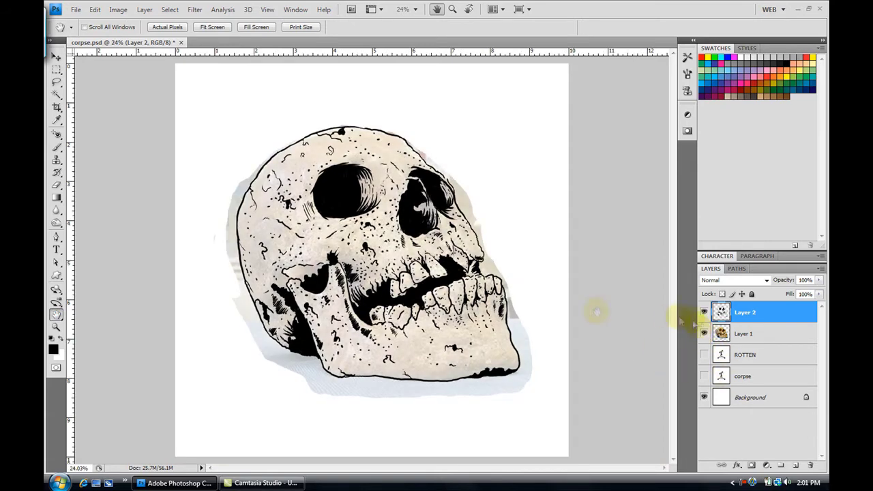
key(z)
click(464, 347)
click(57, 146)
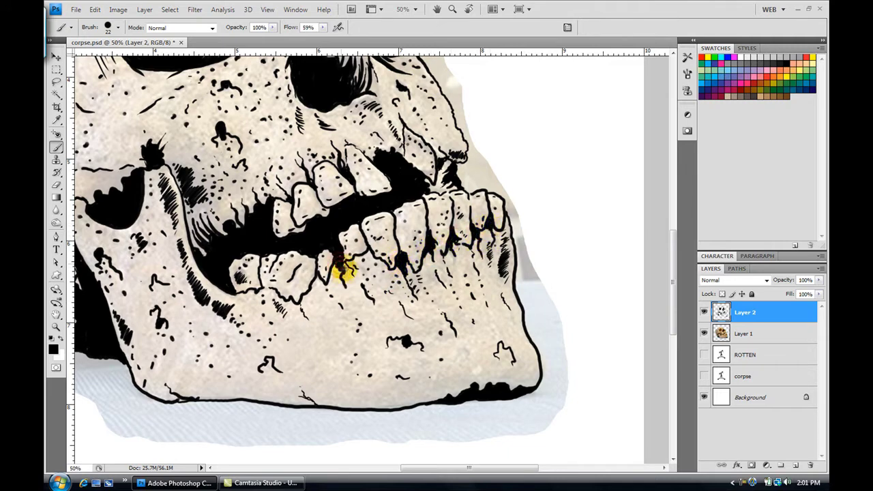
drag(462, 349, 470, 355)
drag(322, 329, 335, 334)
drag(339, 396, 359, 404)
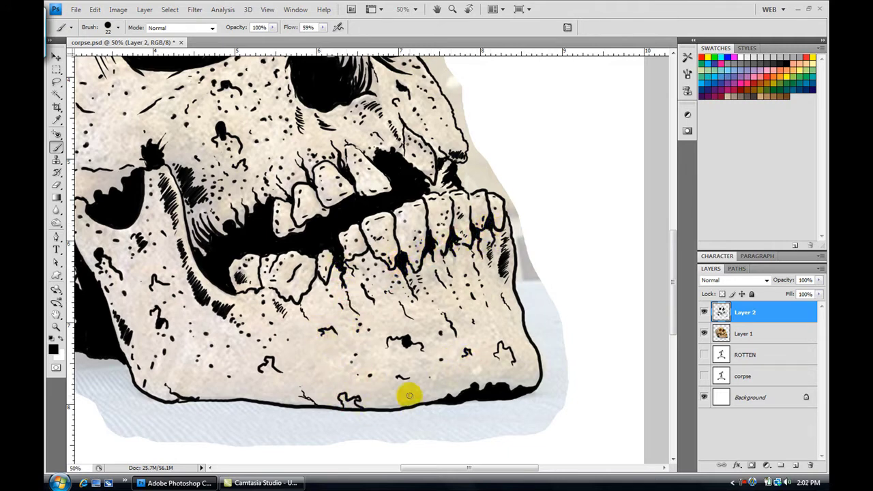
- Erase stray marks along the skull's top edge with a size-52 eraser, then hide the photo layer
key(e)
drag(307, 147, 447, 284)
click(117, 27)
click(205, 146)
click(417, 176)
drag(385, 92, 442, 110)
key(b)
click(244, 337)
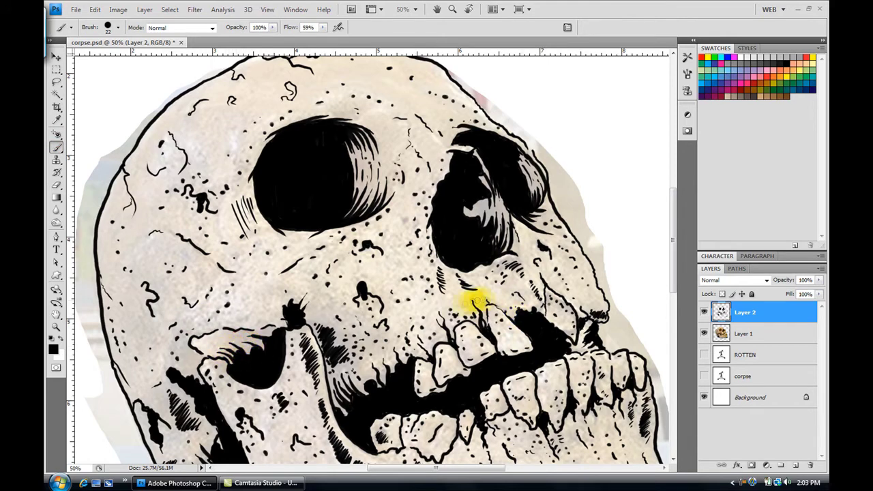
double_click(56, 315)
click(704, 333)
- Type the title 'CORPSE' and position it above the skull
click(56, 328)
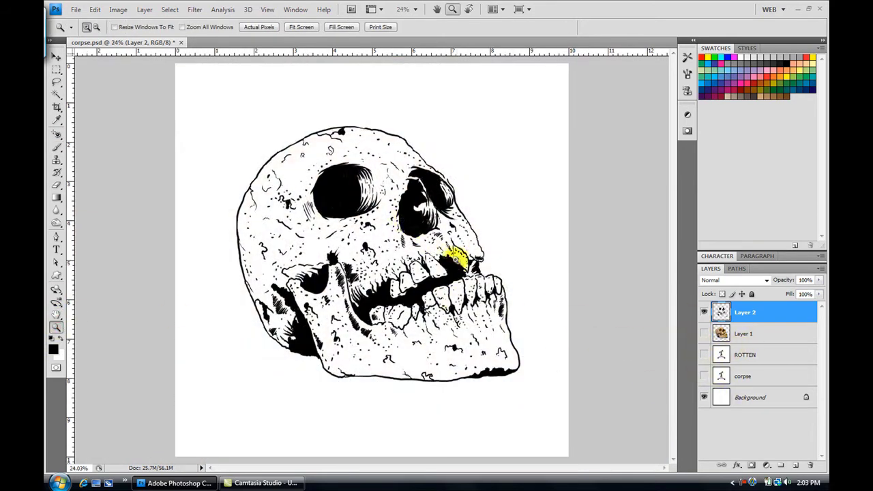
click(457, 257)
click(57, 146)
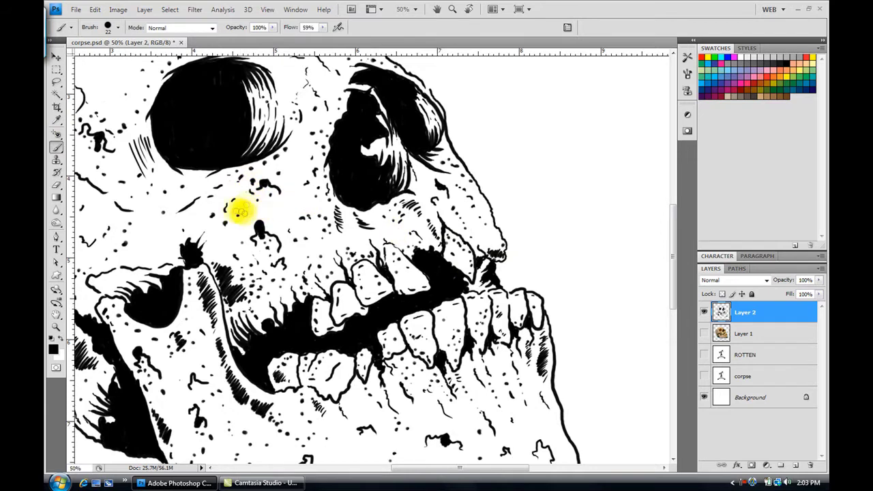
double_click(55, 315)
key(t)
click(271, 122)
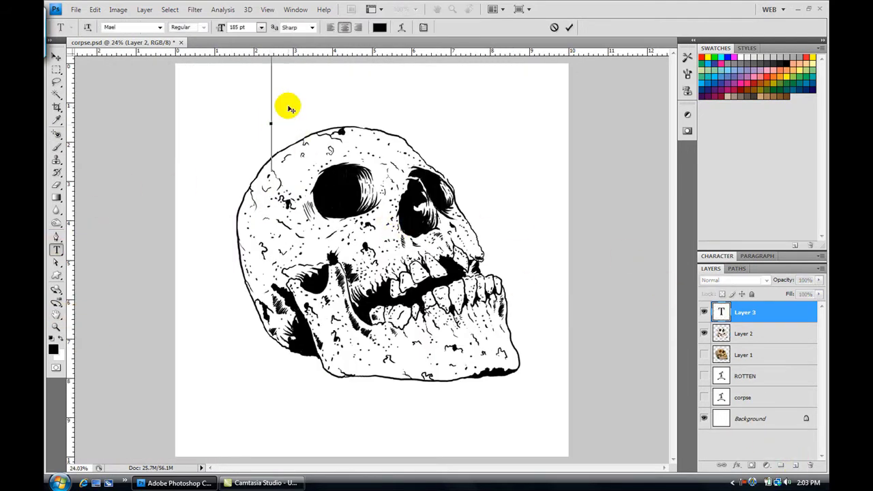
text(CORPS)
key(BackSpace)
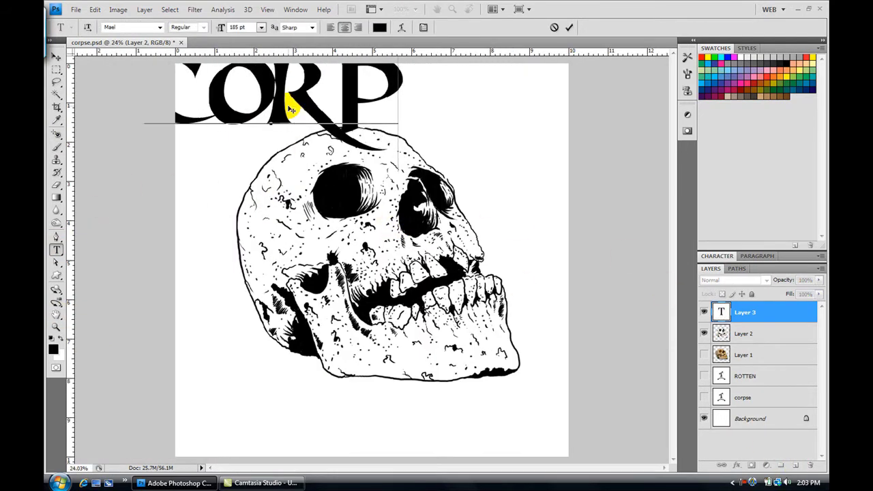
text(SE)
click(57, 56)
mouse_move(316, 126)
mouse_down()
mouse_move(384, 140)
mouse_move(390, 172)
mouse_up()
- Duplicate the title below the skull, retype it 'SOULD', and centre both titles horizontally
drag(744, 313, 795, 465)
drag(402, 131, 403, 405)
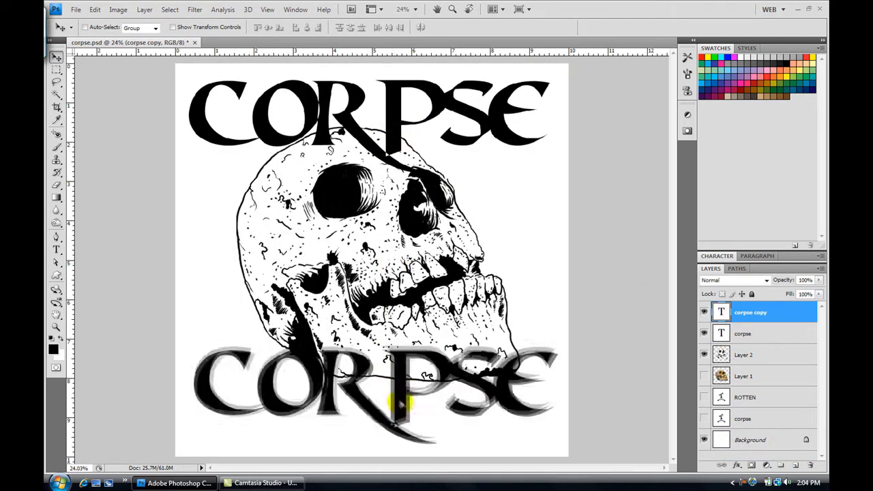
double_click(234, 331)
text(sould)
click(722, 312)
double_click(721, 313)
text(SOULD)
key(ctrl+a)
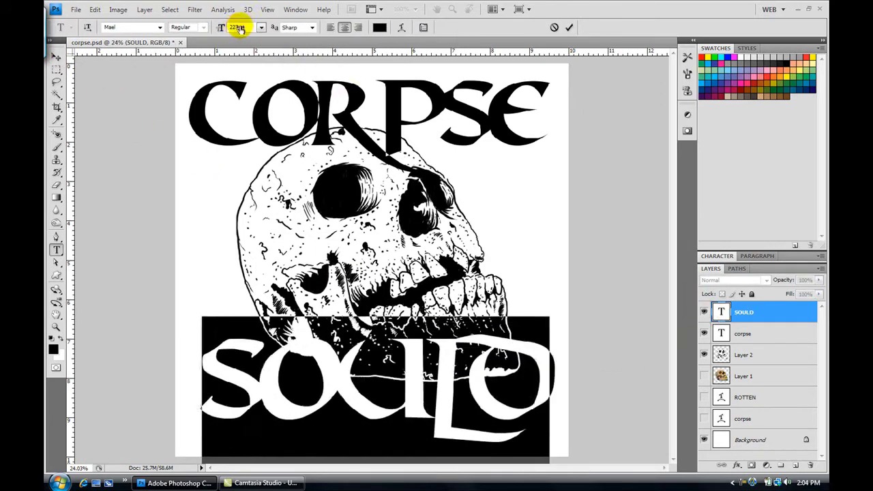
key(ctrl+Return)
shift+click(724, 335)
click(306, 27)
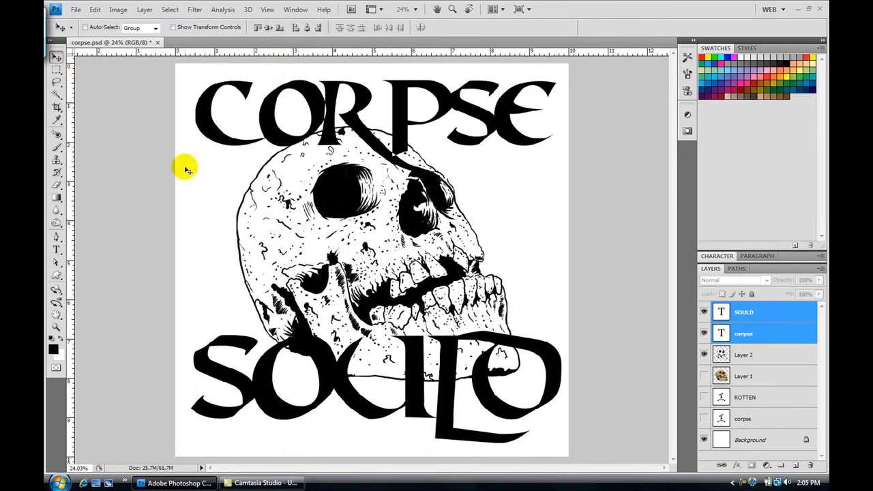
- Correct the lower title from 'SOULD' to 'SOUL'
double_click(722, 312)
text(SOUL)
key(ctrl+Return)
- Duplicate the CORPSE layer, retype it 'WITHOUT', shrink it and place it just above SOUL
click(743, 334)
key(ctrl+j)
double_click(722, 334)
text(WITHOUT)
key(ctrl+Return)
drag(444, 165, 419, 248)
double_click(721, 334)
mouse_move(384, 318)
mouse_down()
mouse_move(355, 310)
mouse_move(371, 332)
mouse_up()
- Hide the WITHOUT, SOUL and CORPSE text layers and add a new empty layer
double_click(722, 312)
key(ctrl+Return)
key(v)
click(748, 333)
click(704, 333)
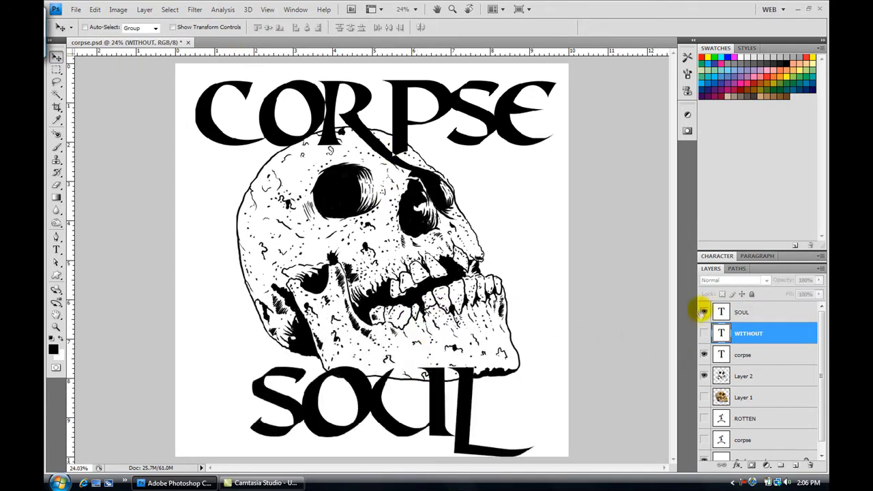
drag(703, 312, 704, 355)
click(796, 465)
- Set the foreground colour to brown and fill the new layer with it
click(53, 349)
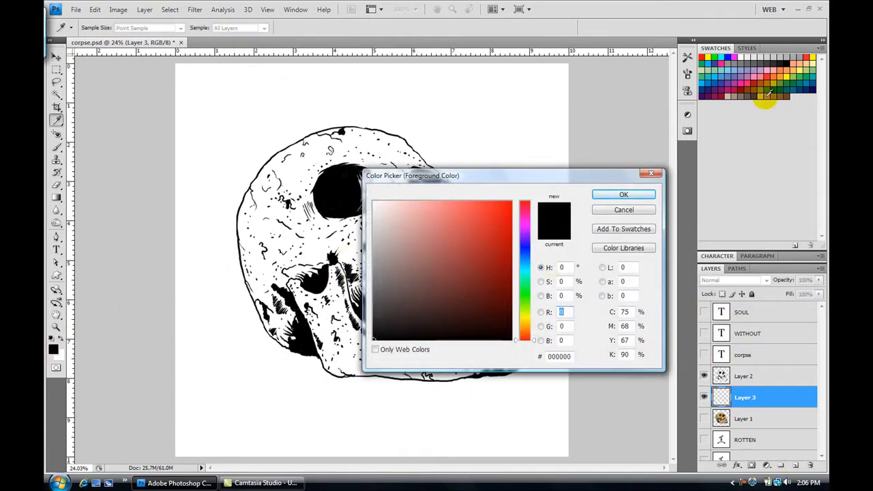
click(767, 95)
click(624, 195)
key(ctrl+a)
key(alt+BackSpace)
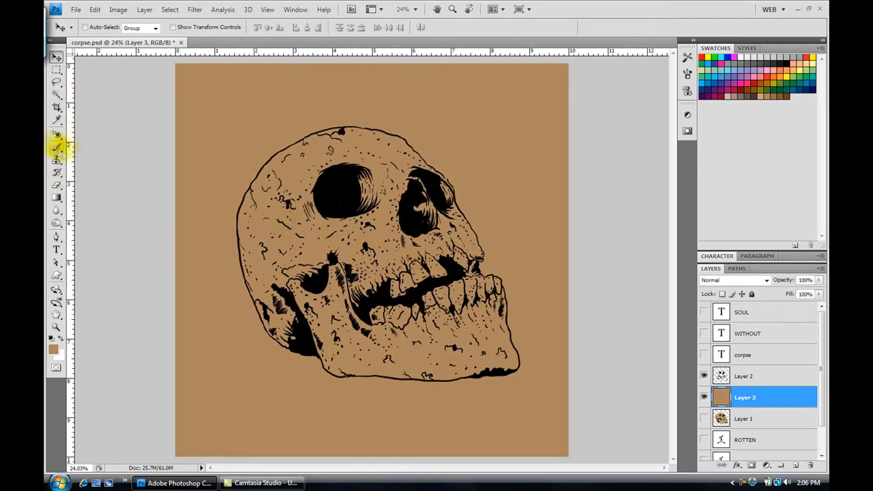
- Delete the brown fill's top, left, bottom and right strips around the skull using marquee selections
click(57, 94)
click(744, 376)
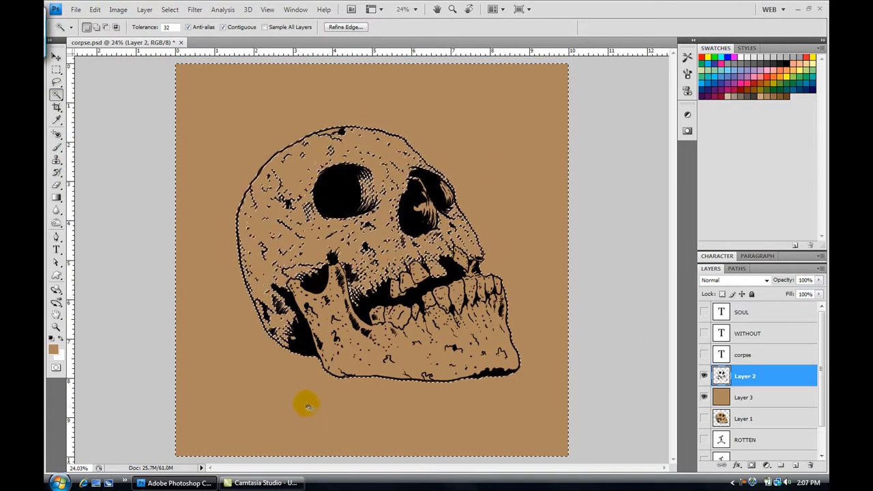
key(ctrl+d)
key(m)
drag(148, 56, 595, 123)
key(Delete)
drag(151, 87, 234, 452)
key(Delete)
drag(157, 384, 558, 482)
key(Delete)
drag(570, 113, 527, 400)
key(Delete)
key(ctrl+d)
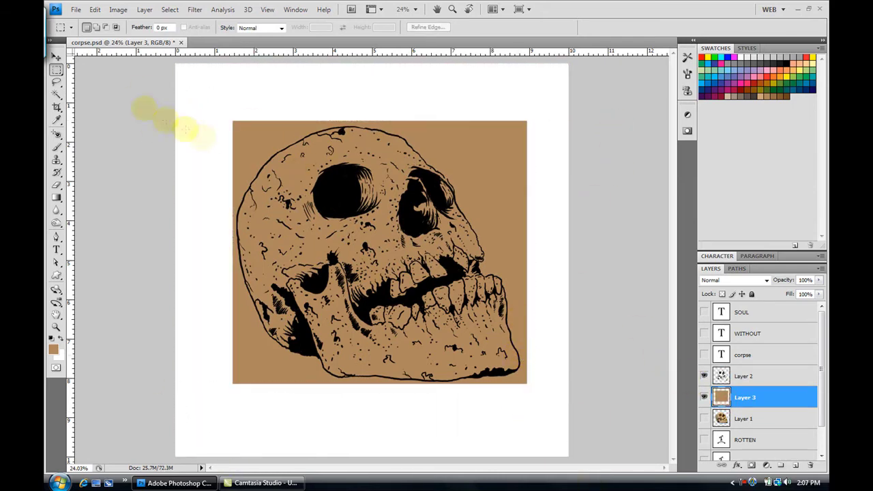
- Erase brown fill along the skull's top-right edge, right outline and left jaw edge
click(56, 186)
click(113, 27)
mouse_move(522, 201)
mouse_down()
mouse_move(523, 129)
mouse_move(455, 141)
mouse_move(363, 112)
mouse_move(243, 136)
mouse_move(273, 125)
mouse_move(205, 335)
mouse_move(276, 377)
mouse_up()
mouse_move(519, 259)
mouse_down()
mouse_move(523, 160)
mouse_move(448, 127)
mouse_move(496, 218)
mouse_move(513, 287)
mouse_up()
click(56, 327)
click(334, 293)
key(e)
mouse_move(204, 273)
mouse_down()
mouse_move(179, 193)
mouse_move(194, 246)
mouse_move(289, 403)
mouse_move(243, 333)
mouse_up()
- Erase fill along the bottom-left jaw, then delete all of Layer 3's brown fill
click(57, 95)
click(116, 103)
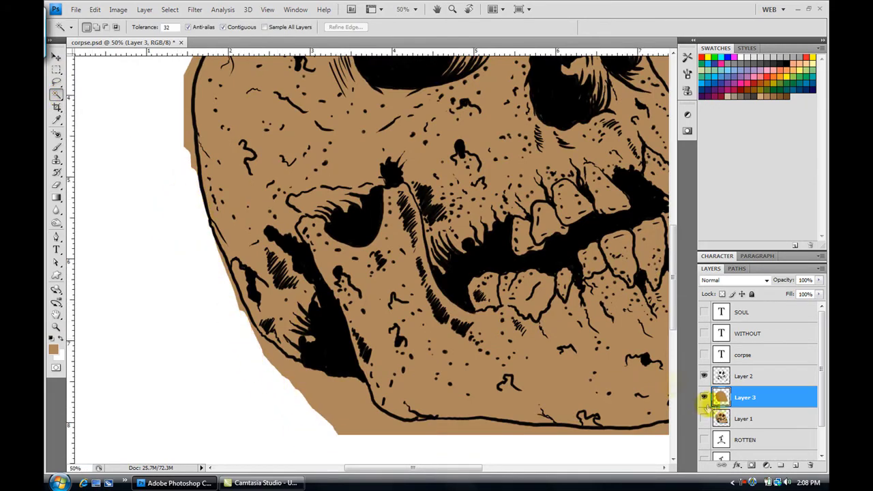
click(722, 376)
key(e)
click(743, 397)
mouse_move(356, 429)
mouse_down()
mouse_move(283, 374)
mouse_move(336, 394)
mouse_move(361, 432)
mouse_move(380, 419)
mouse_move(423, 437)
mouse_up()
key(ctrl+a)
key(Delete)
key(h)
key(ctrl+0)
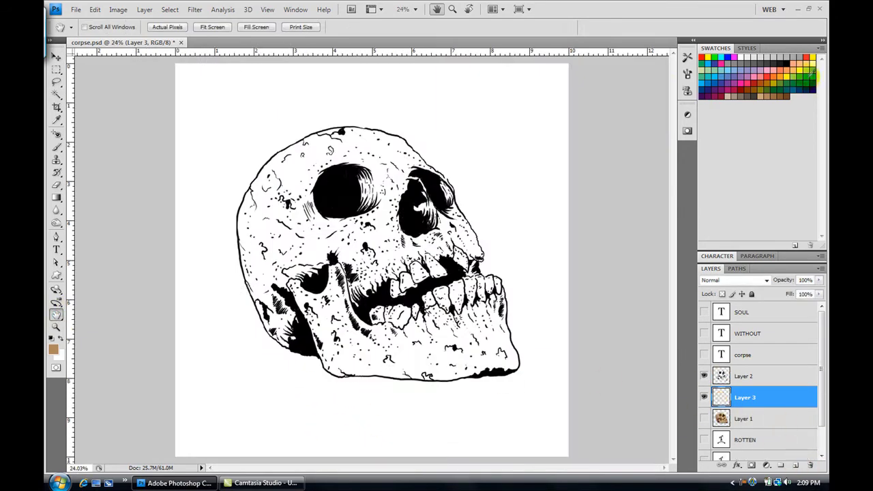
- Fill the empty layer with green and erase the excess around the top and sides
key(alt+BackSpace)
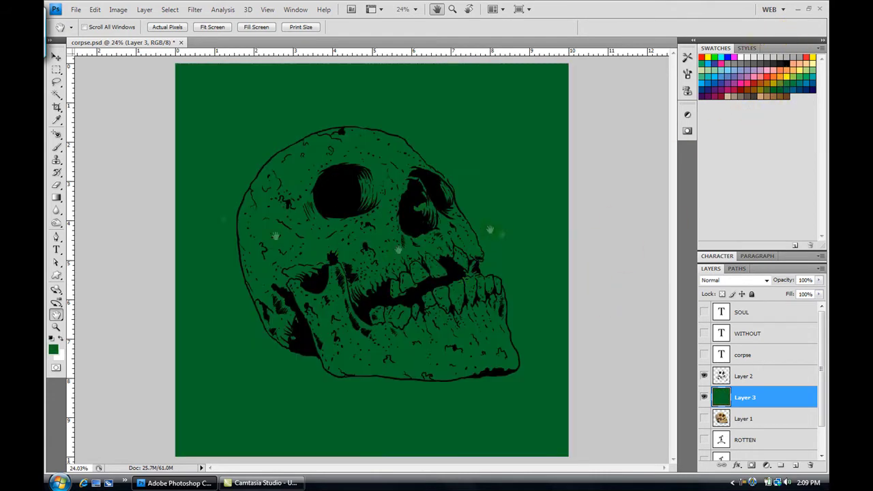
key(e)
click(118, 27)
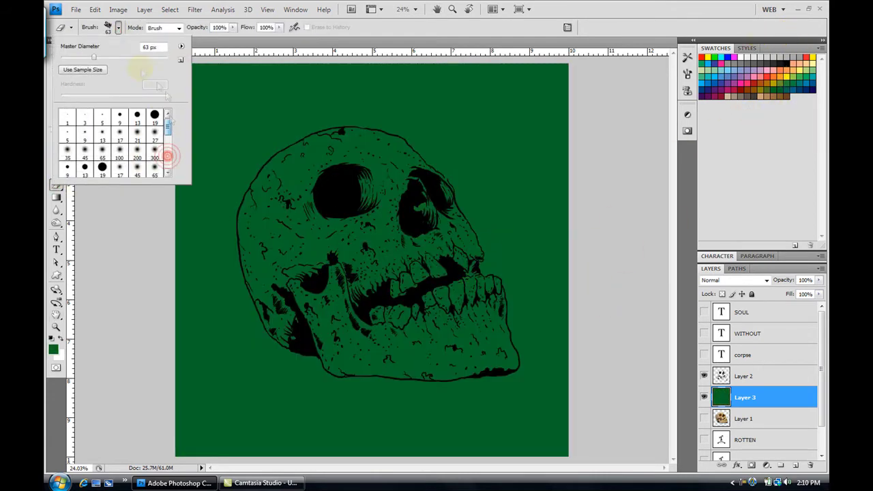
click(119, 28)
drag(74, 60, 155, 59)
mouse_move(205, 103)
mouse_down()
mouse_move(243, 74)
mouse_move(551, 142)
mouse_move(162, 266)
mouse_move(244, 415)
mouse_move(567, 423)
mouse_move(468, 129)
mouse_move(521, 201)
mouse_move(450, 137)
mouse_up()
- Zoom in on the skull and reset the paint colour to black
key(z)
click(388, 287)
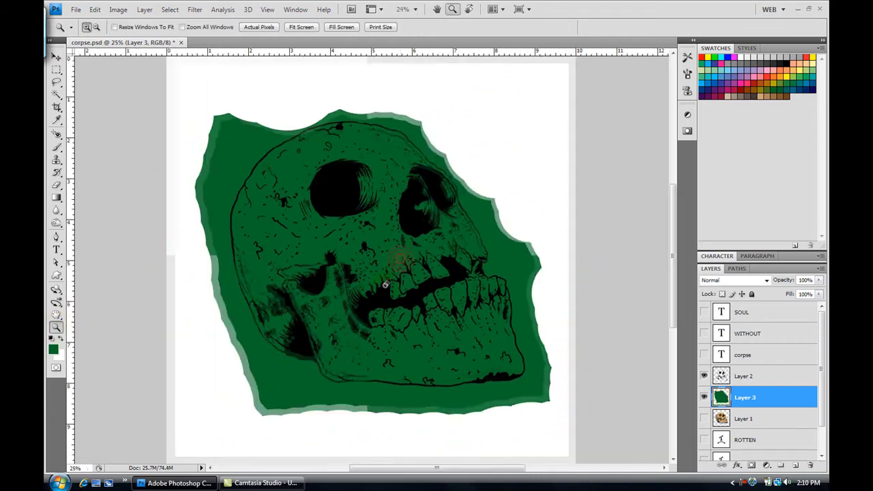
key(alt+bracketright)
click(57, 148)
click(59, 338)
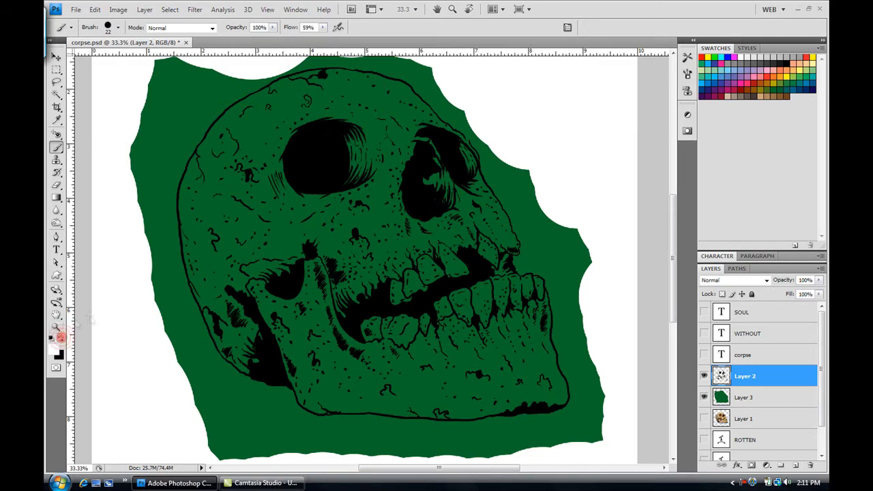
- Delete Layer 3's green outside the skull outline, deselect, and add empty Layer 4
key(w)
click(608, 324)
click(170, 9)
click(184, 53)
click(745, 397)
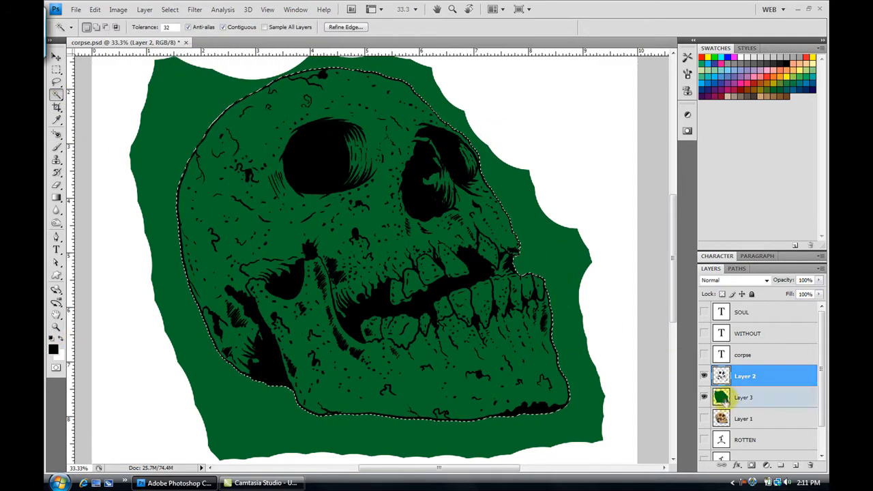
click(170, 9)
click(184, 52)
key(Delete)
key(ctrl+d)
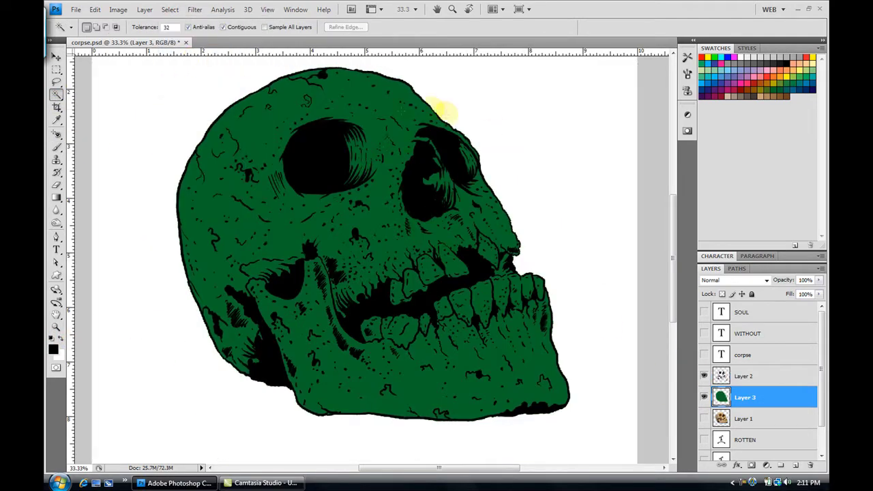
click(796, 465)
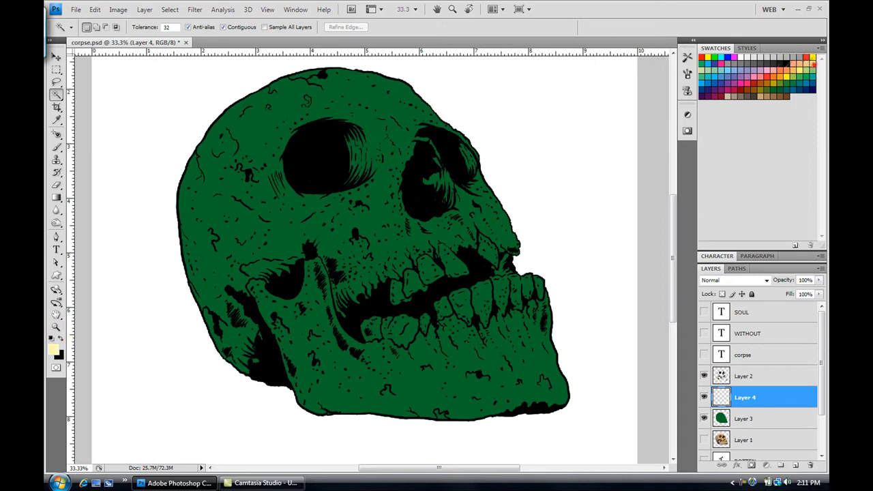
- Zoom in on the mouth and brush yellow onto the upper teeth, fang and lower-left teeth
key(b)
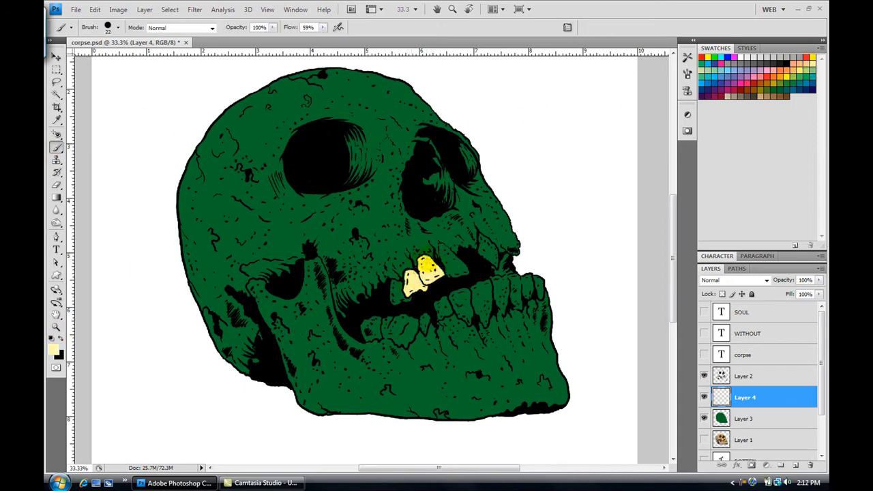
key(z)
click(482, 294)
drag(546, 386, 621, 402)
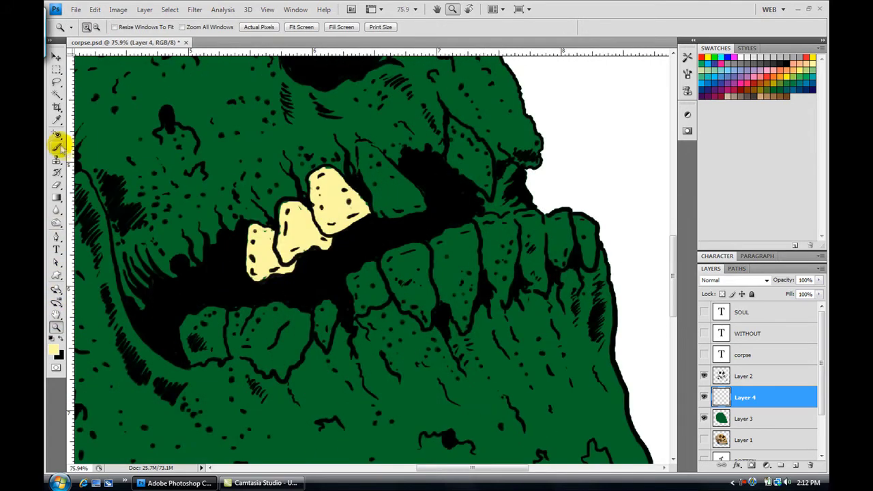
key(b)
drag(374, 184, 409, 205)
drag(375, 147, 382, 179)
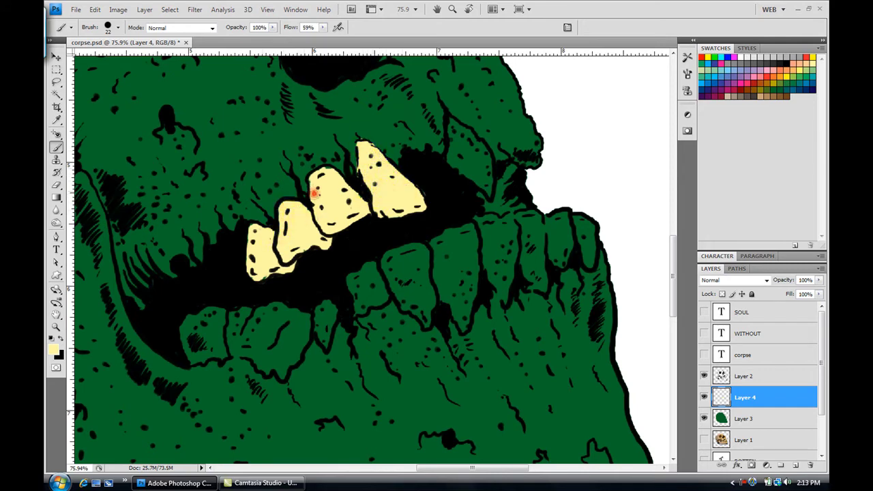
drag(464, 136, 474, 174)
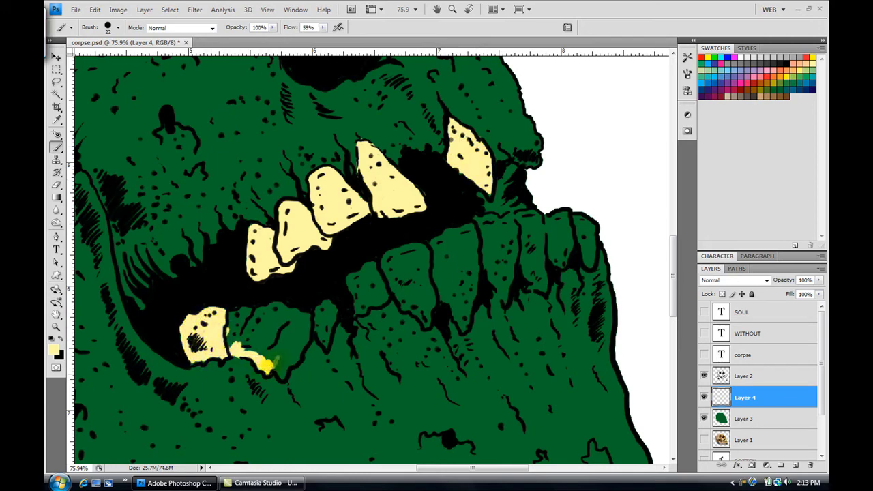
drag(299, 343, 226, 333)
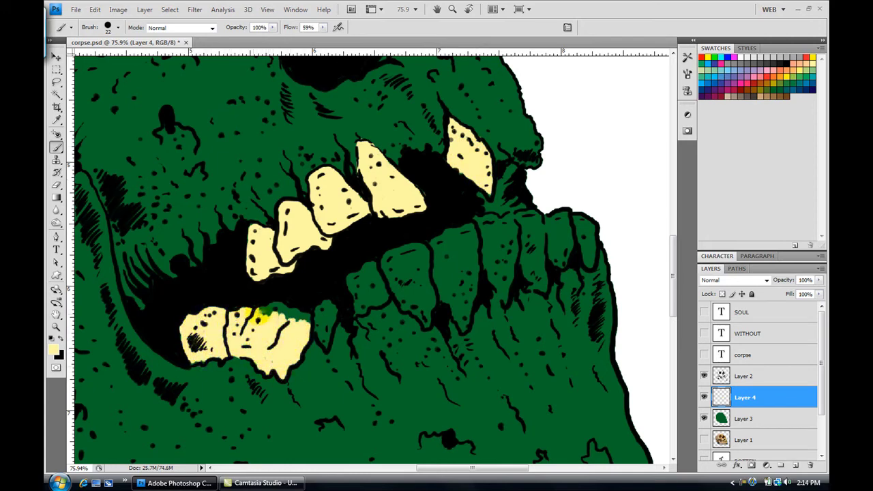
drag(293, 328, 326, 334)
- Save progress, then paint the lower-right teeth and their green bases yellow with a 54 brush
key(ctrl+s)
drag(348, 276, 467, 234)
click(118, 27)
mouse_move(351, 290)
mouse_down()
mouse_move(478, 247)
mouse_move(506, 251)
mouse_move(517, 235)
mouse_move(530, 273)
mouse_move(559, 251)
mouse_up()
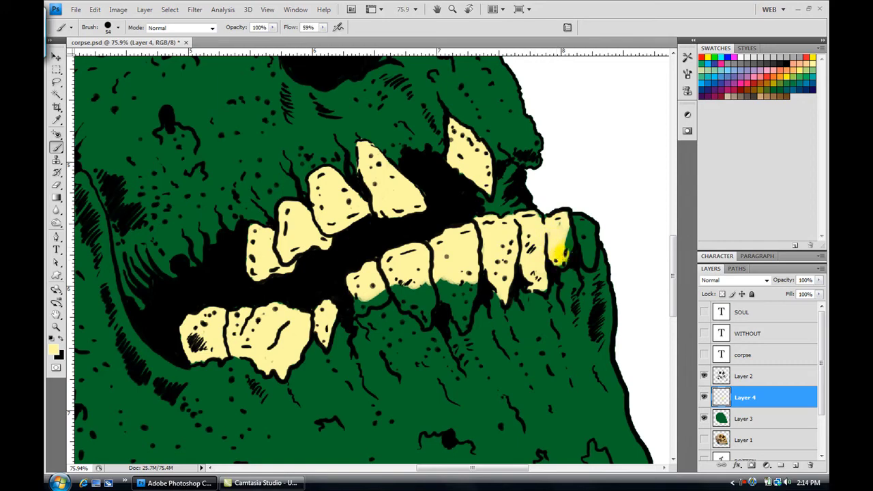
mouse_move(454, 279)
mouse_down()
mouse_move(396, 292)
mouse_move(379, 285)
mouse_up()
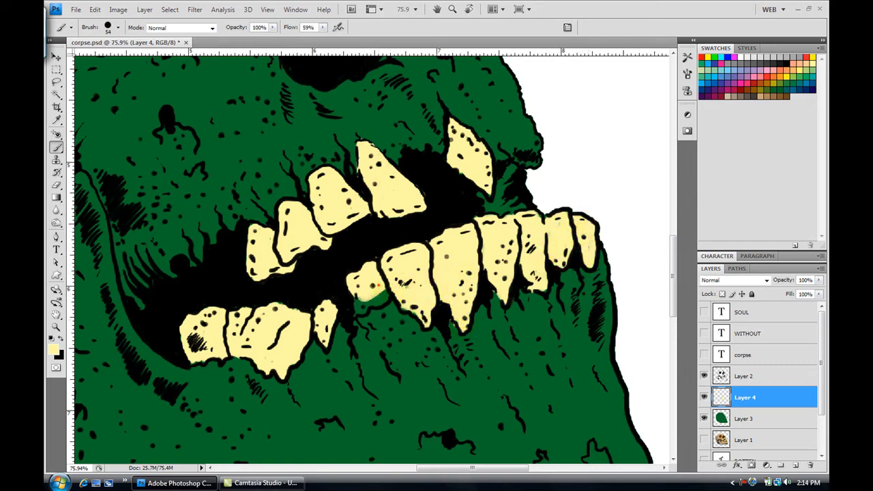
- Switch to a 100 brush and paler yellow, repainting the upper and lower-left teeth
click(118, 27)
click(103, 143)
click(54, 350)
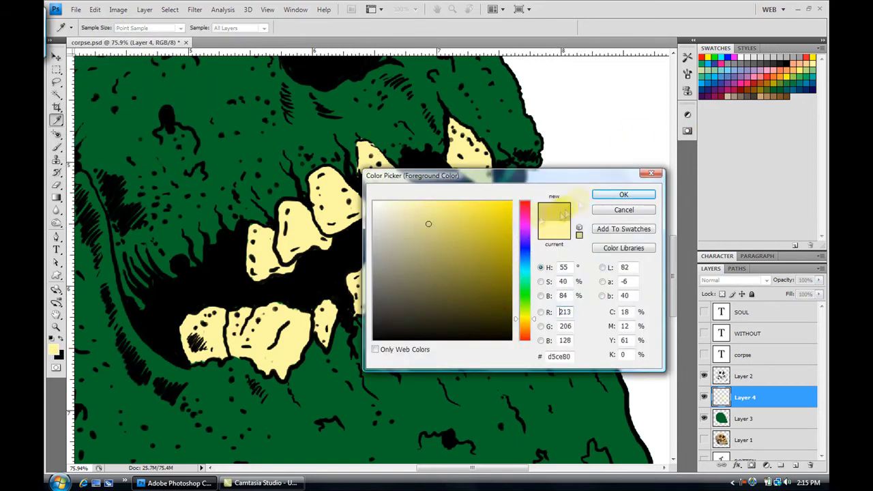
click(624, 193)
mouse_move(288, 225)
mouse_down()
mouse_move(368, 170)
mouse_move(471, 157)
mouse_up()
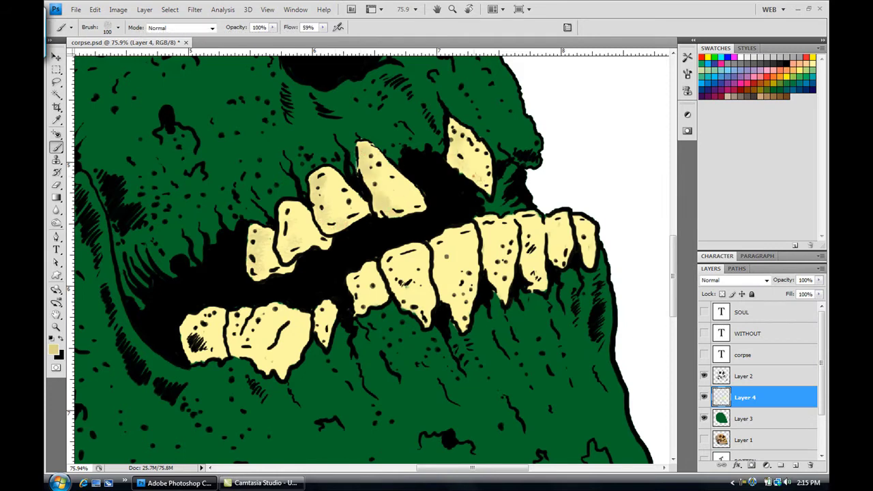
drag(208, 341, 273, 341)
- Pick a new yellow shade and cover the orange spots on the upper and lower teeth
click(356, 281)
click(53, 350)
click(624, 193)
drag(317, 205, 320, 183)
click(260, 273)
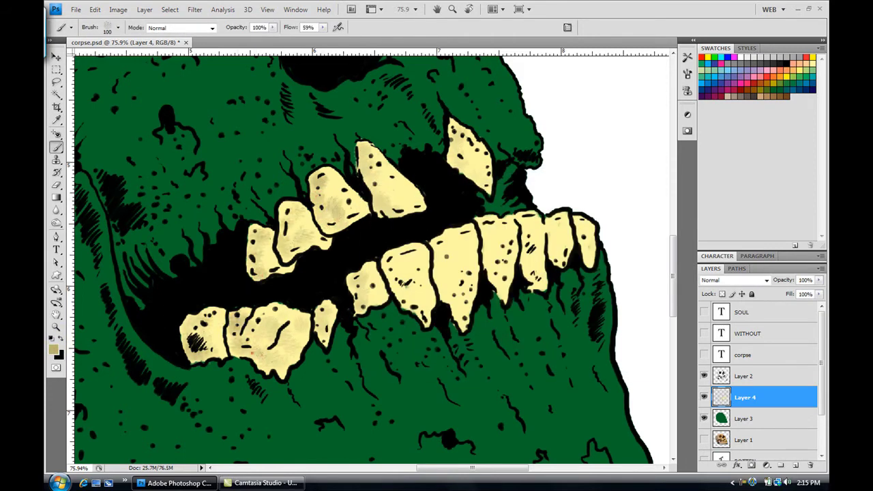
drag(399, 267, 450, 240)
drag(450, 286, 484, 232)
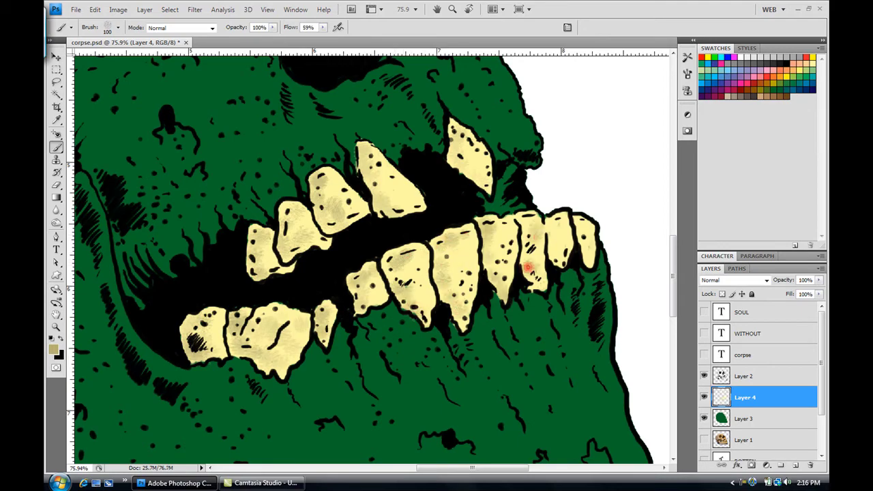
- Zoom out and set the green Layer 3 opacity to 89%
click(56, 327)
click(744, 418)
mouse_move(785, 279)
mouse_down()
mouse_move(796, 286)
mouse_move(785, 280)
mouse_up()
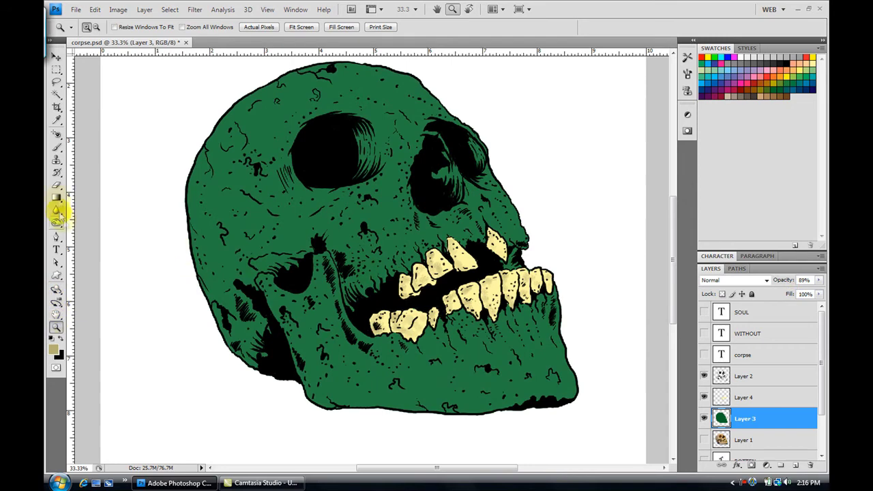
- Load the 1557 spatter brush in dark green and spatter the skull's left and bottom edges
click(57, 147)
click(53, 350)
click(617, 193)
click(118, 27)
double_click(157, 162)
click(118, 27)
double_click(157, 162)
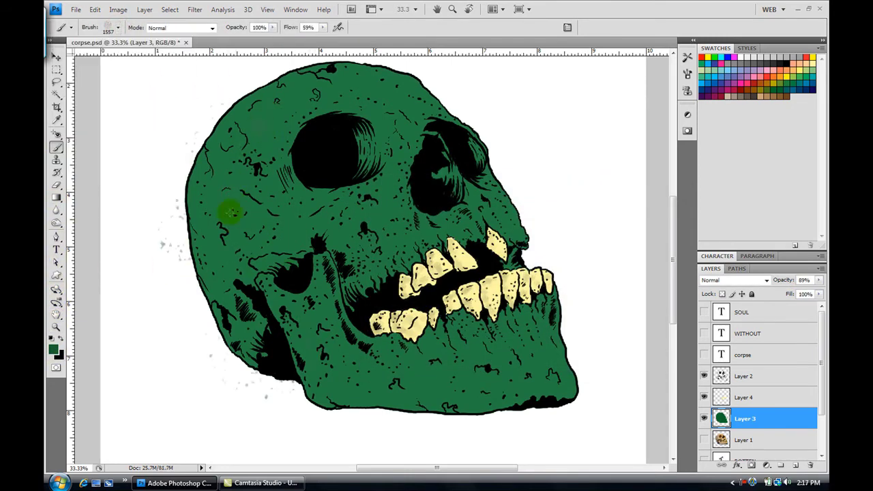
drag(258, 145, 235, 85)
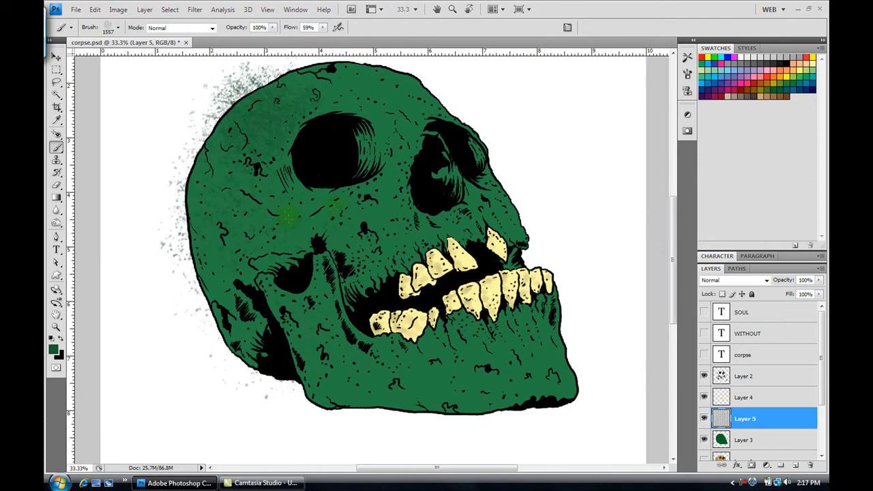
drag(324, 377, 443, 372)
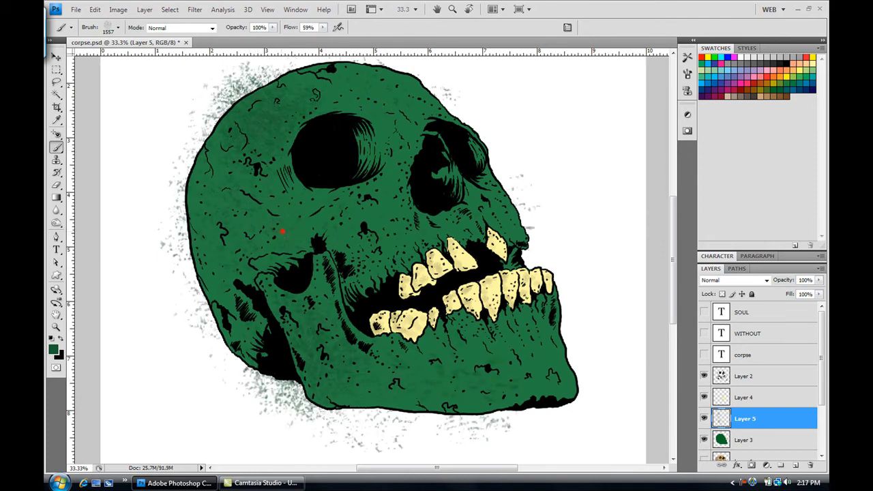
drag(280, 234, 216, 173)
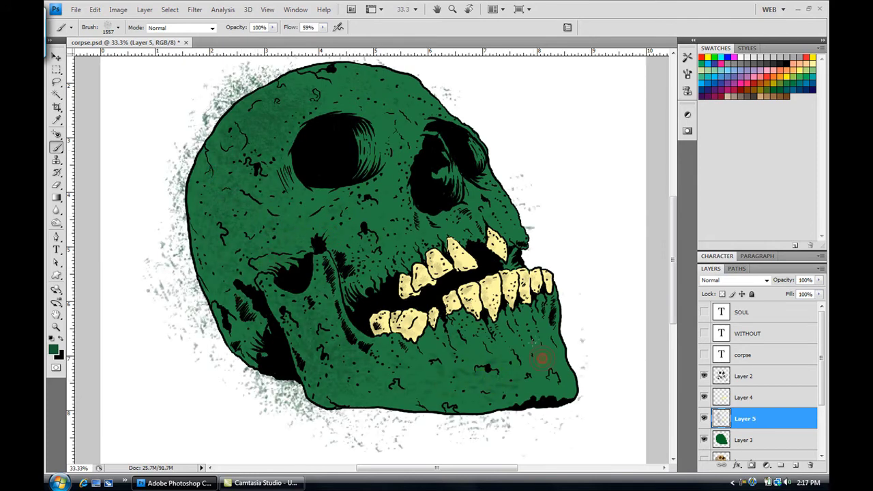
- Add a new layer above Layer 3 and spatter grey around the skull's top, left and lower right
key(w)
click(745, 440)
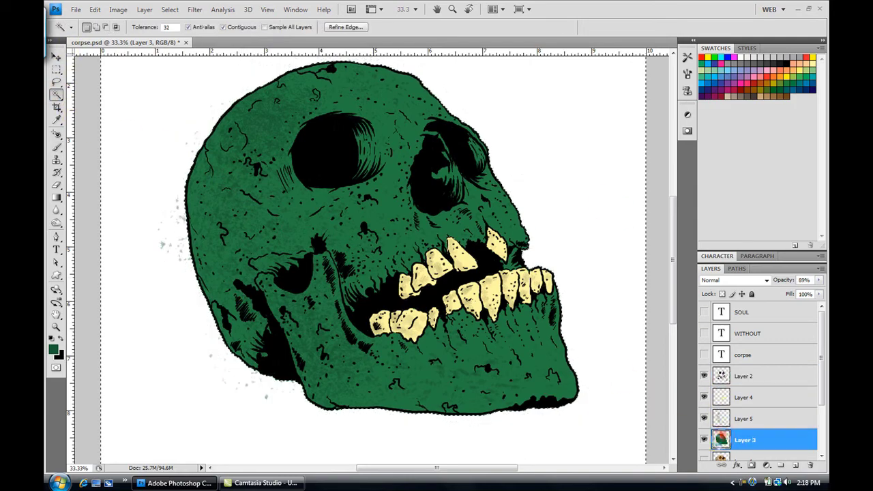
scroll(658, 280, up, 3)
click(53, 350)
click(623, 196)
click(794, 465)
click(57, 146)
click(53, 350)
click(623, 194)
drag(389, 174, 420, 266)
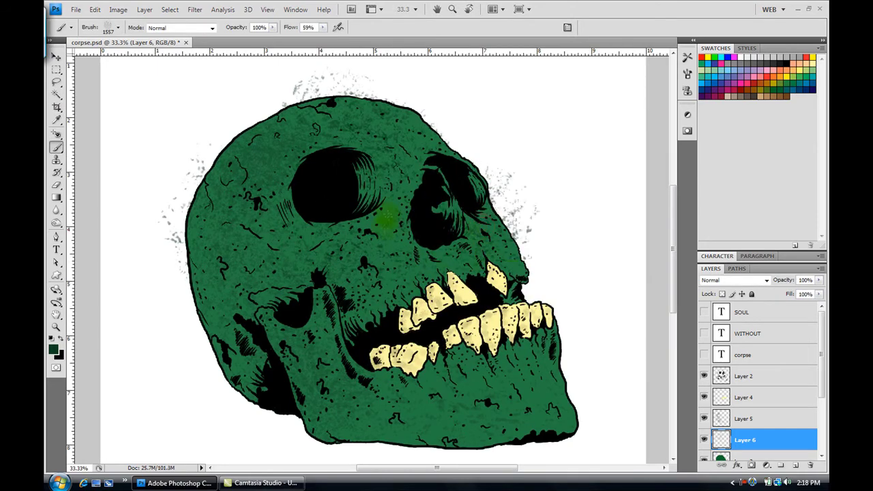
drag(236, 113, 584, 415)
- Fit the whole canvas in view and turn on the SOUL title layer
scroll(556, 354, down, 3)
double_click(56, 315)
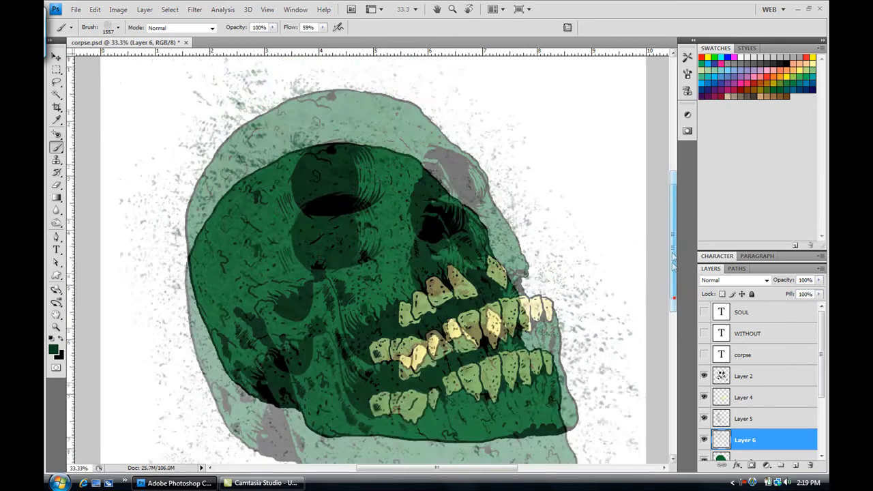
click(704, 312)
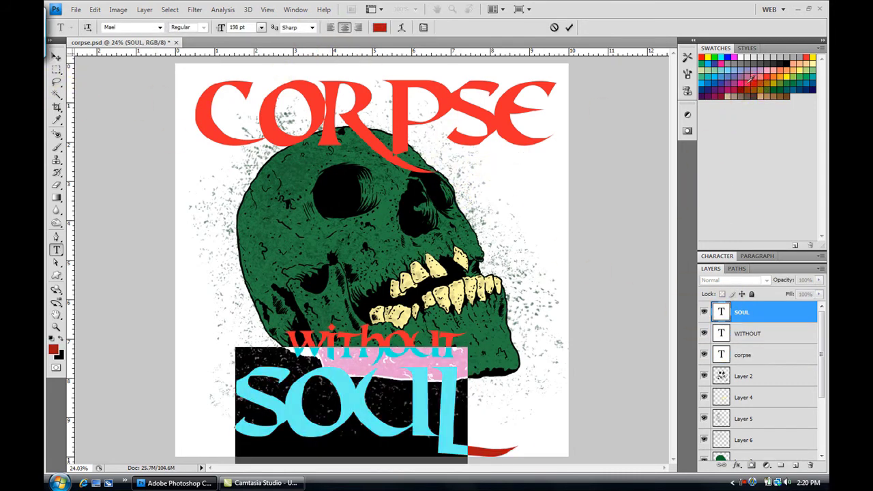
- Commit the WITHOUT title recoloured to a darker red
click(721, 313)
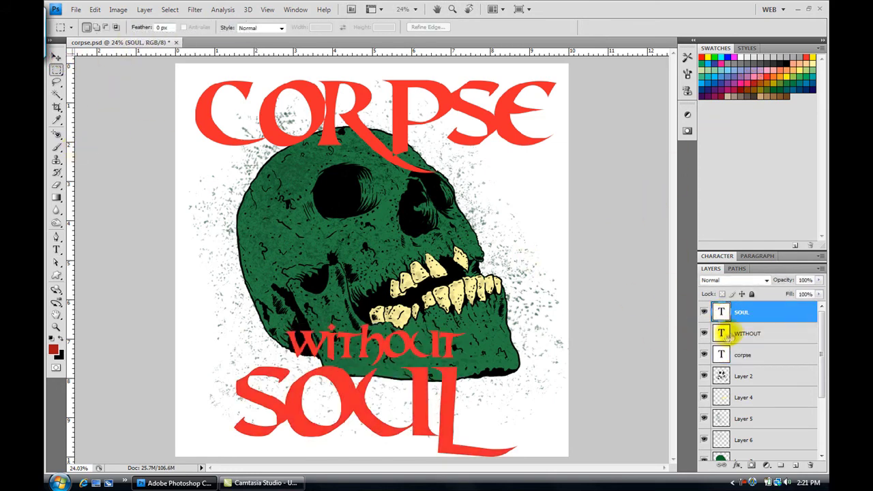
- Nudge the WITHOUT and SOUL titles up slightly and start saving via the File menu
key(v)
drag(581, 365, 580, 358)
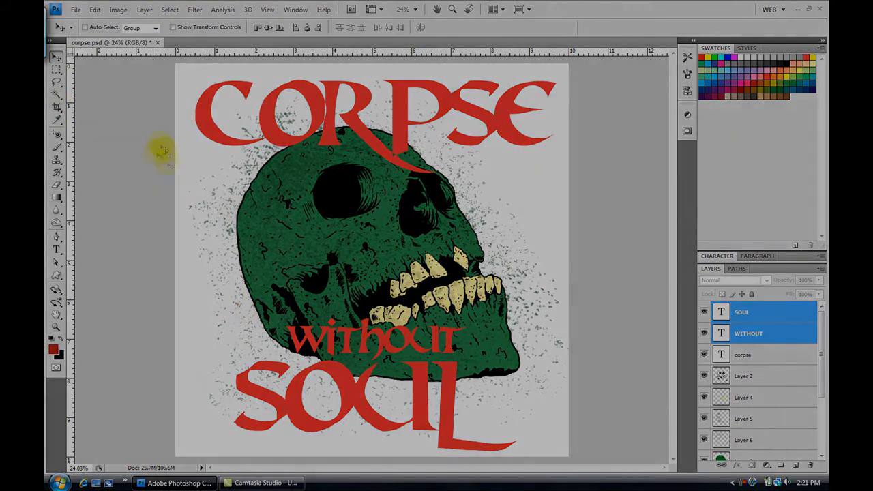
click(76, 9)
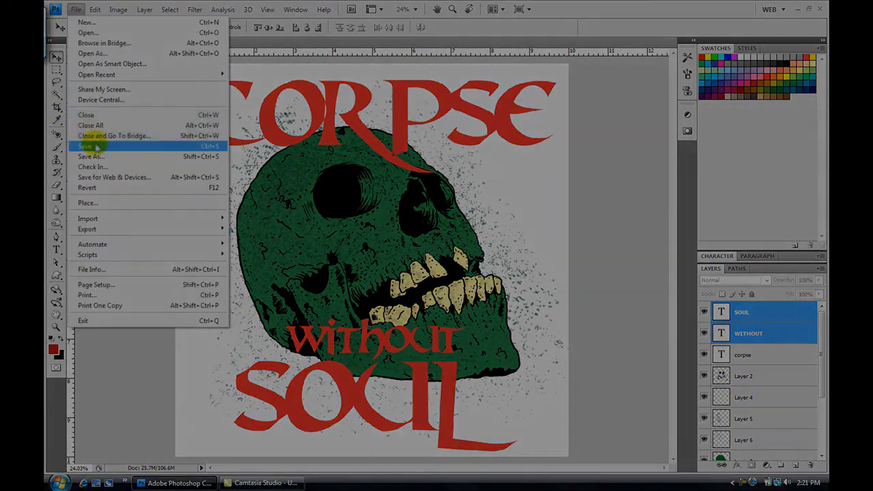